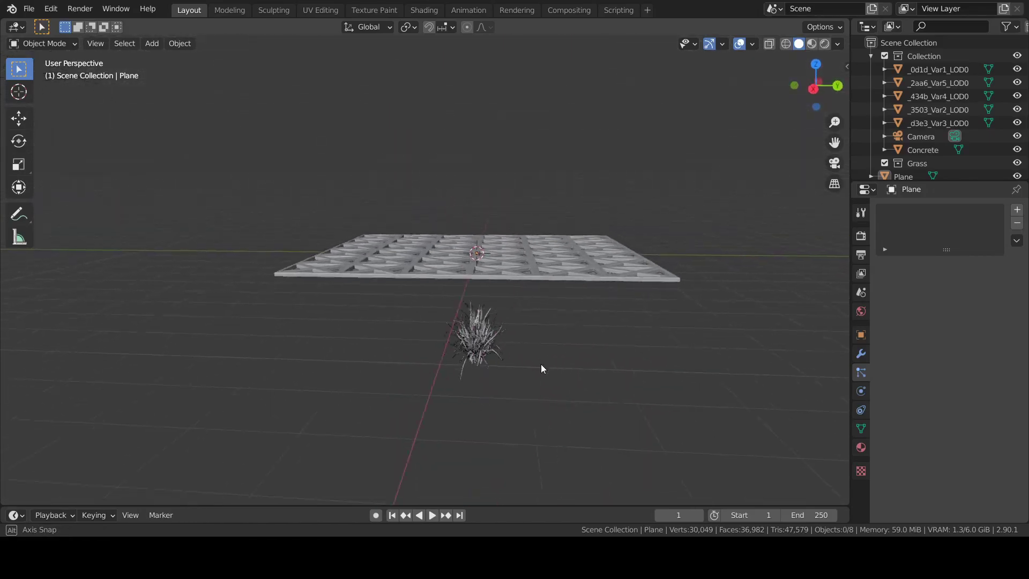
Select the five grass clump objects beneath the plane and move them into the Grass collection.
left_click_drag(529, 340, 432, 395)
middle_click_drag(432, 395, 496, 256)
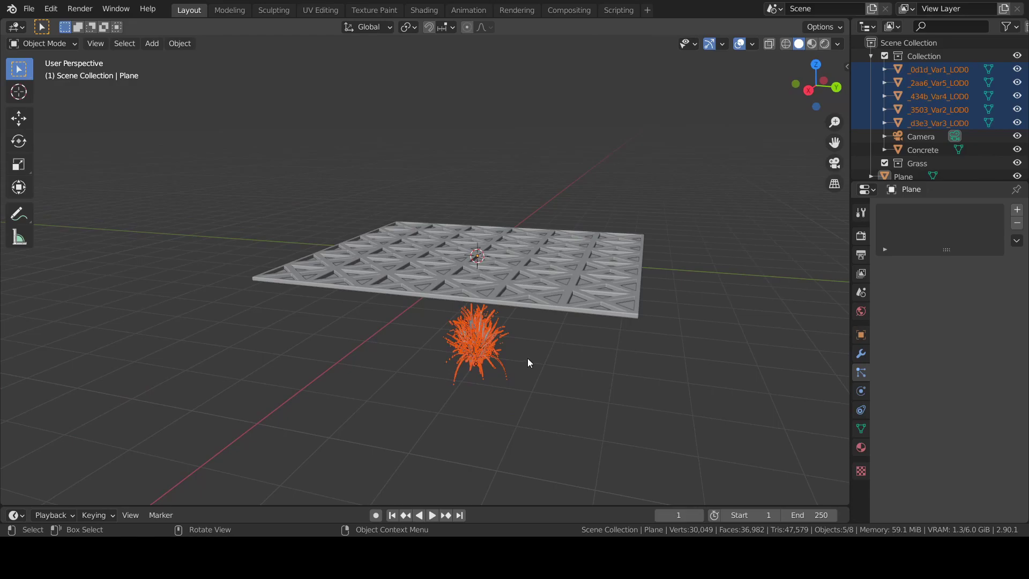
scroll(528, 363, "up", 2)
middle_click_drag(555, 381, 503, 330)
left_click_drag(518, 328, 333, 438)
key("m")
left_click(501, 392)
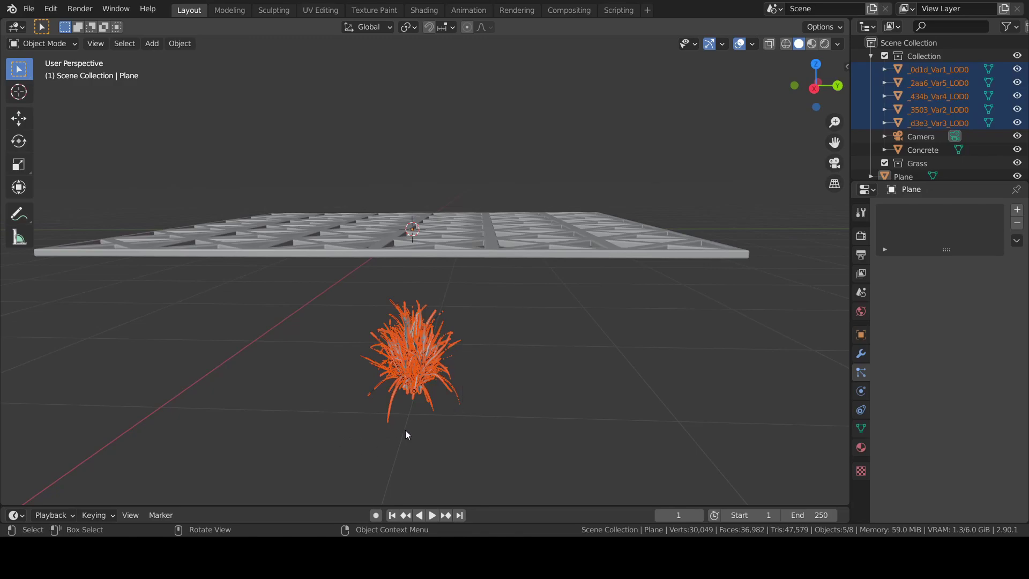
key("m")
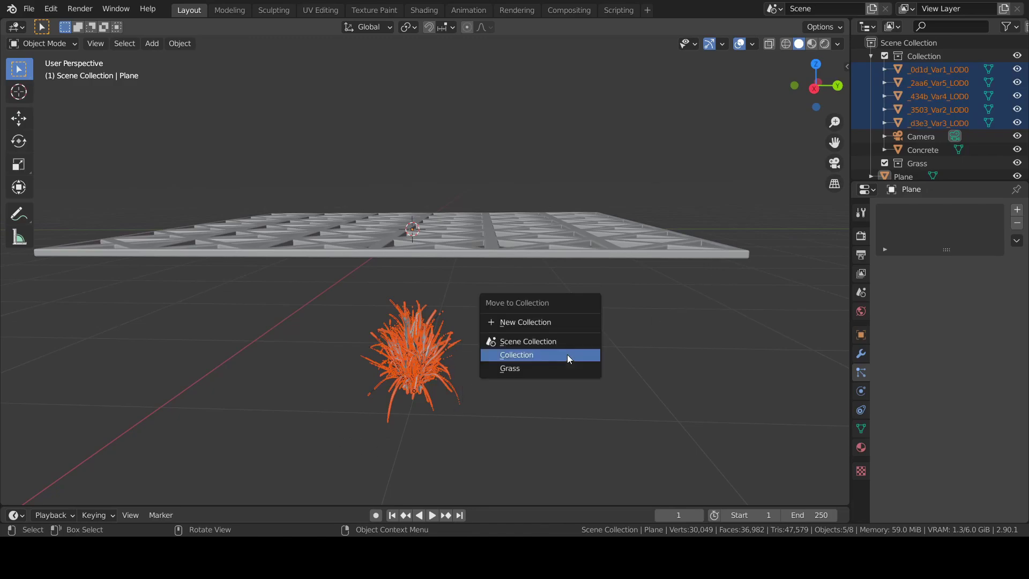
left_click(535, 370)
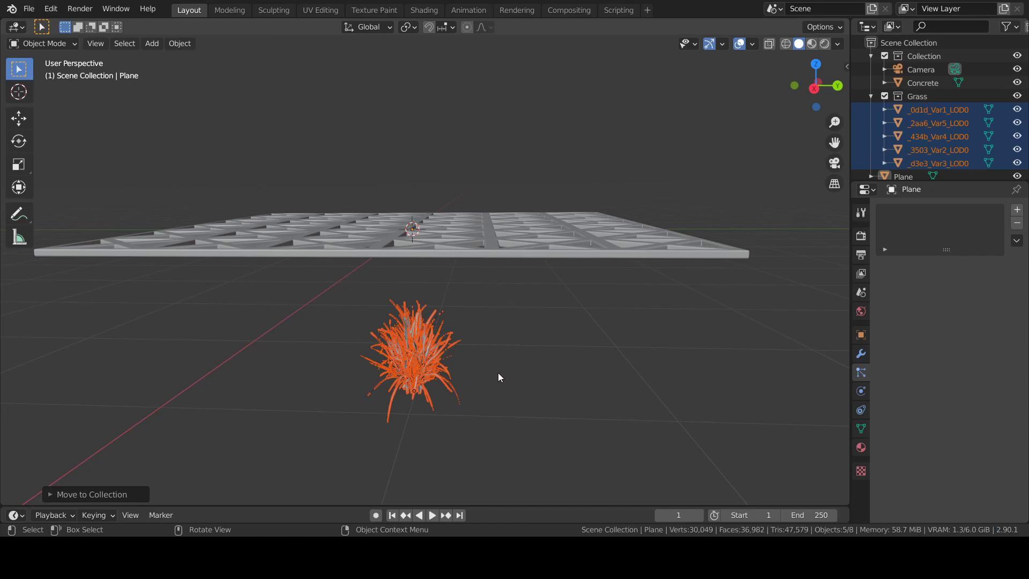
key("m")
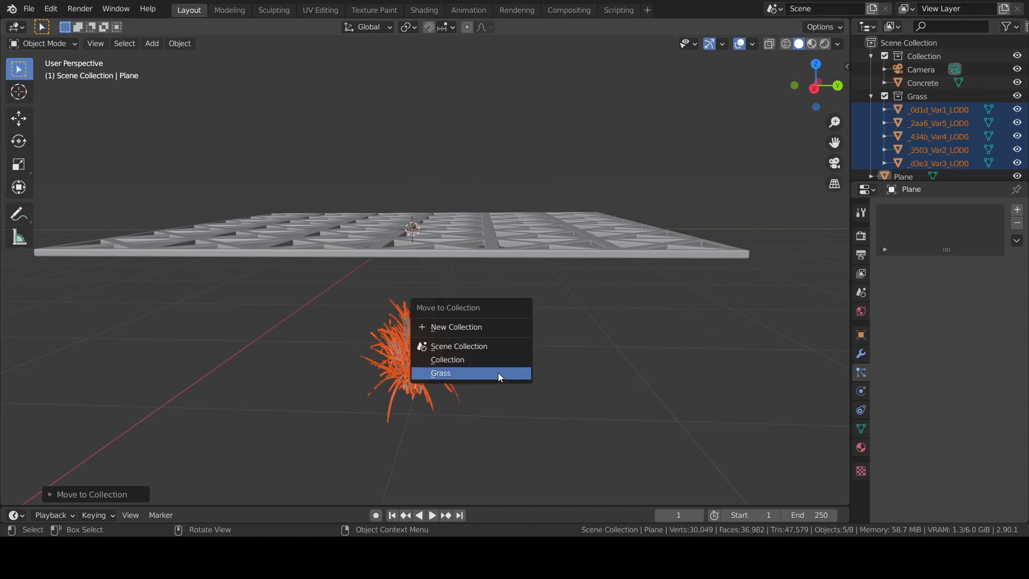
left_click(472, 328)
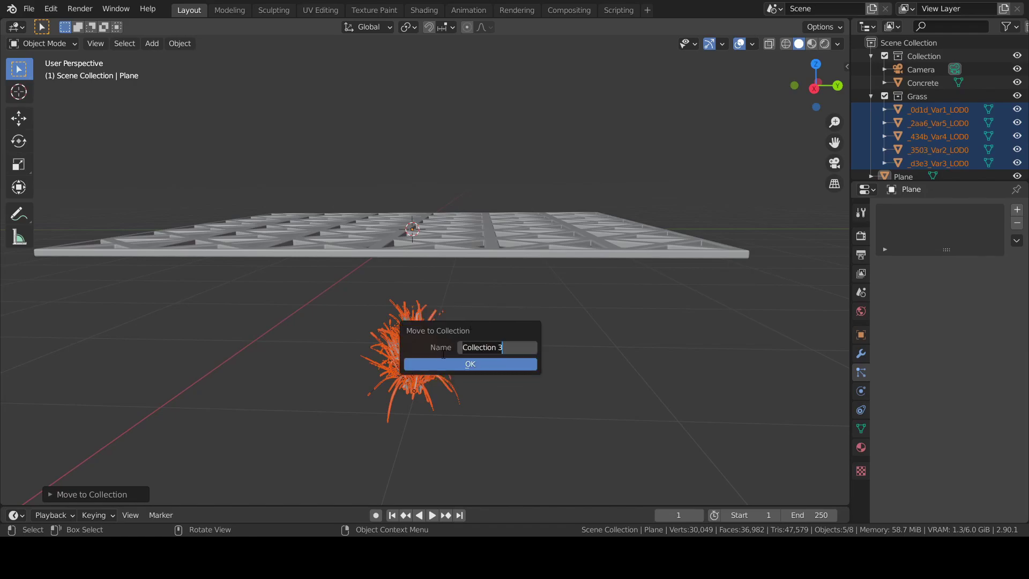
type("Grass")
key("Return")
key("Return")
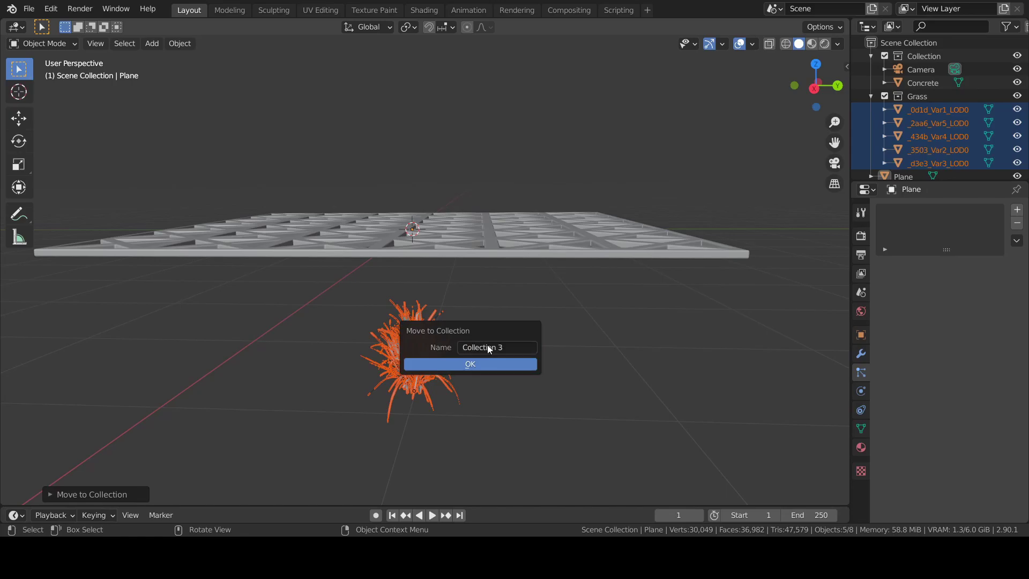
Select the ground Plane and add a new particle system to it.
middle_click_drag(506, 316, 561, 345)
left_click(514, 408)
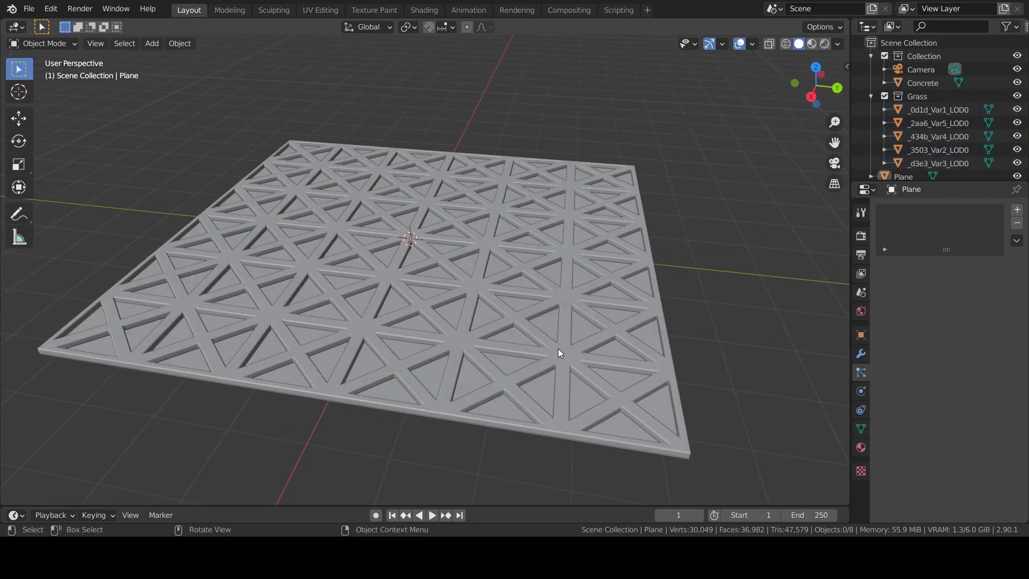
left_click(512, 367)
middle_click_drag(579, 389, 658, 384)
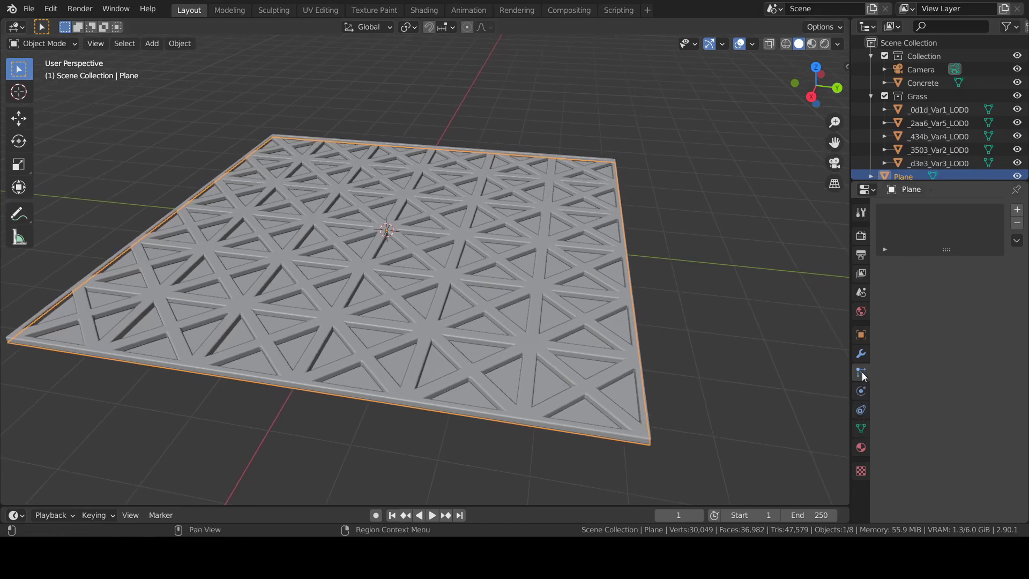
left_click(1017, 210)
middle_click_drag(464, 321, 480, 353)
middle_click_drag(569, 376, 595, 363, "shift")
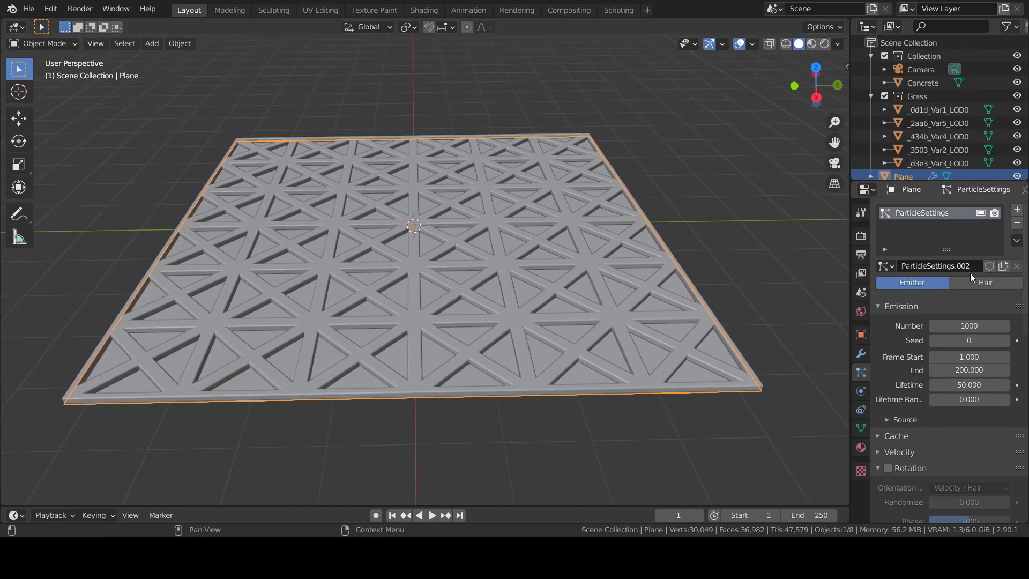
Change the particle system's type to Hair and enable its Advanced and Rotation options.
left_click(972, 287)
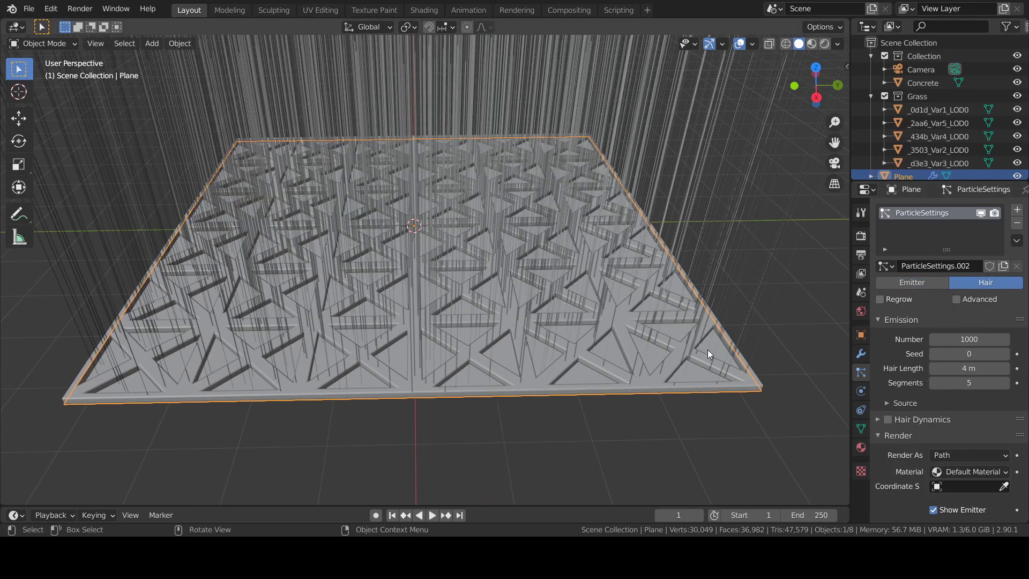
left_click(956, 300)
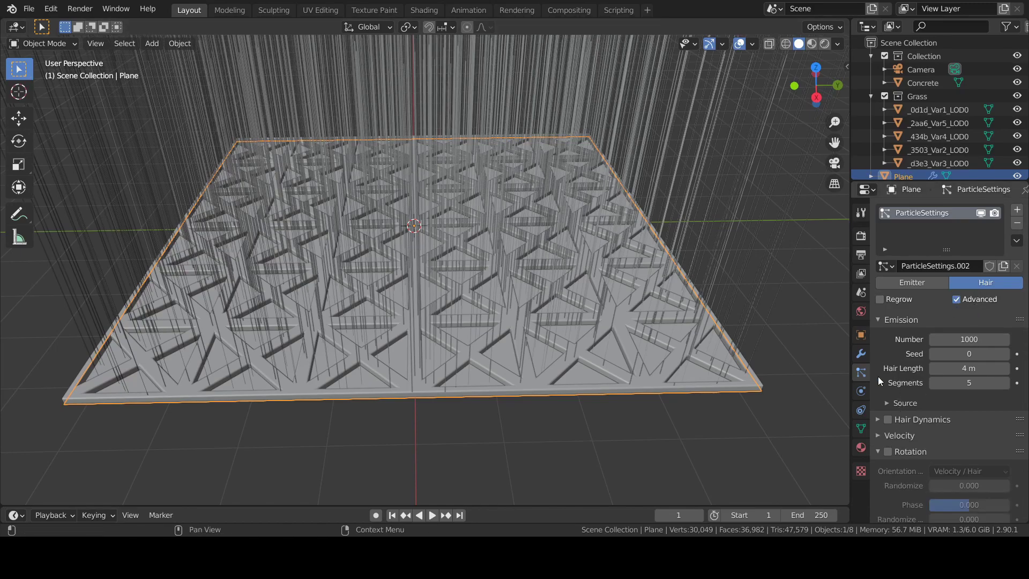
left_click(888, 451)
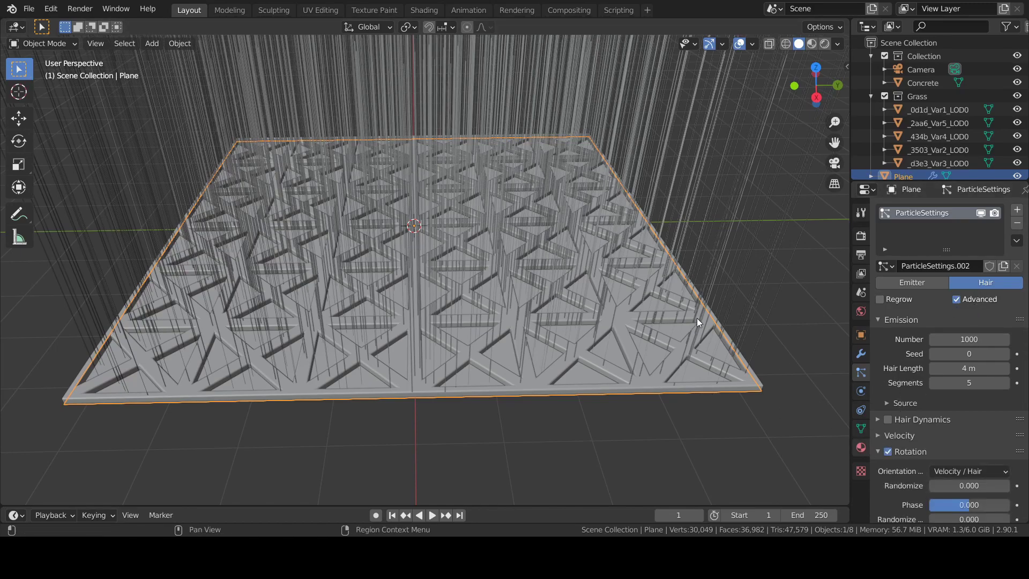
scroll(688, 316, "down", 3)
scroll(922, 434, "down", 1)
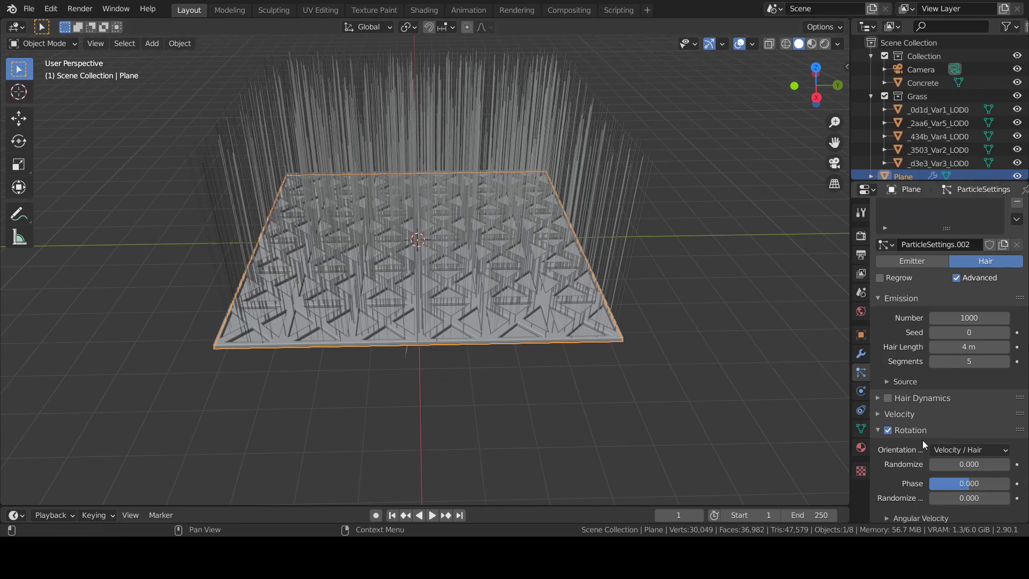
Render the particles as a Collection, using Grass as the instance collection.
scroll(945, 418, "down", 10)
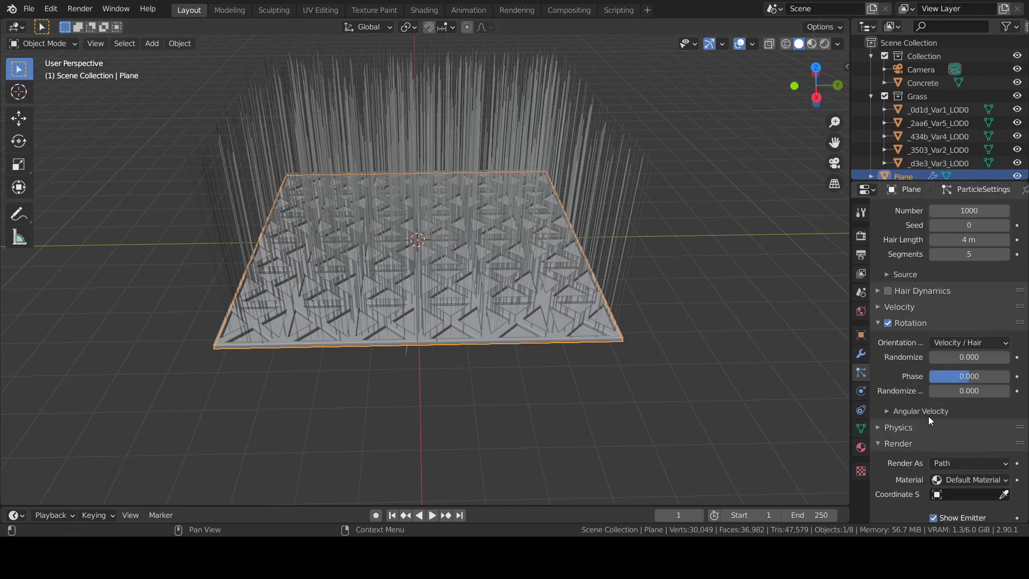
scroll(908, 384, "up", 2)
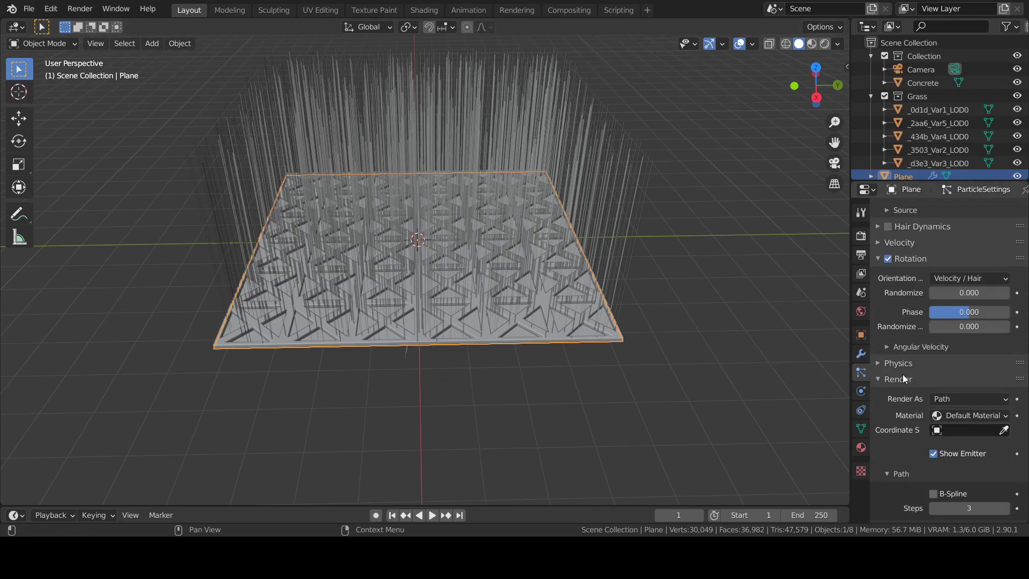
left_click(957, 398)
left_click(933, 456)
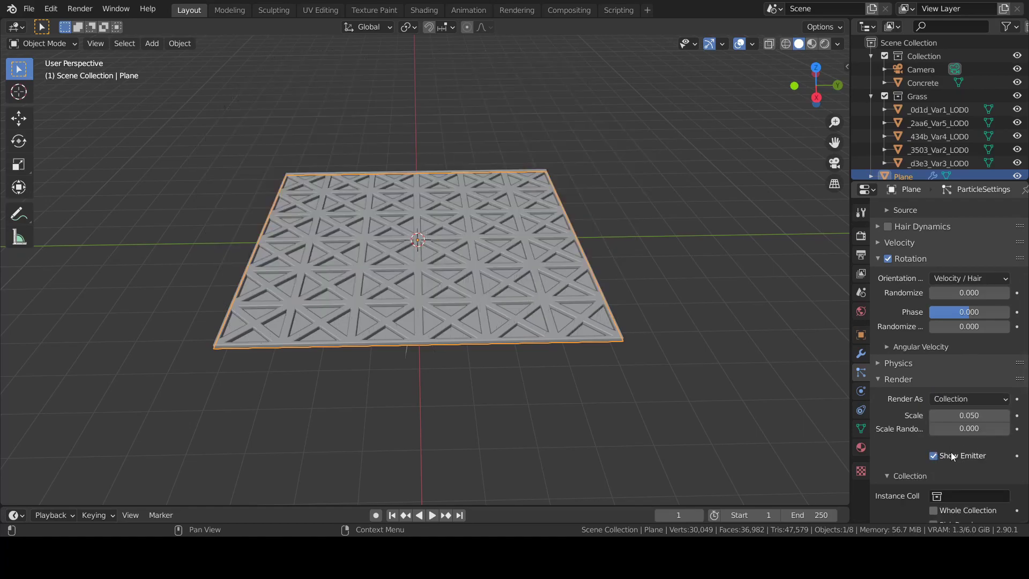
scroll(951, 453, "down", 2)
left_click(957, 454)
left_click(911, 328)
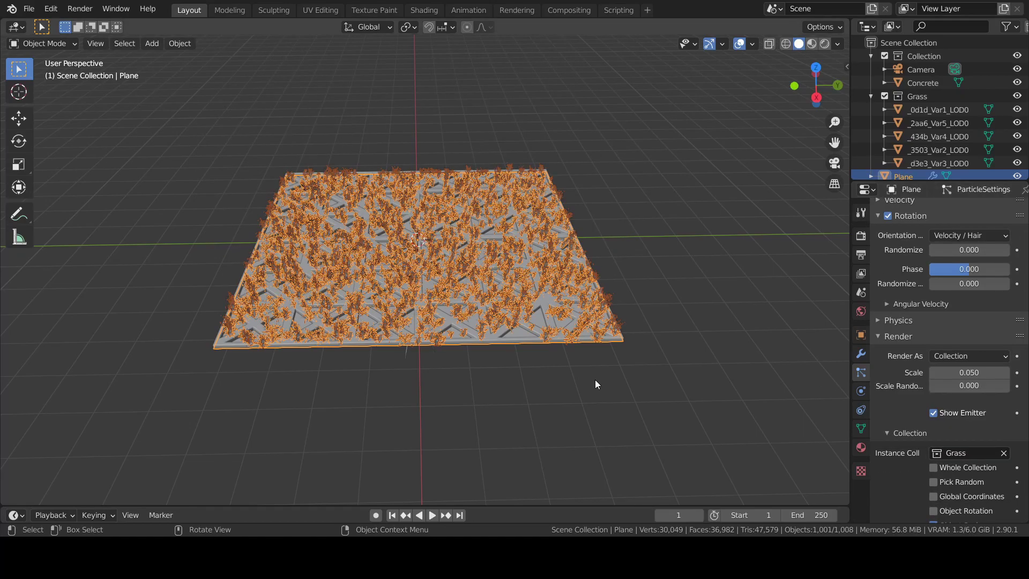
Set the particle rotation's orientation axis to Normal and its Randomize value to 0.125.
scroll(607, 383, "up", 5)
scroll(573, 363, "down", 5)
scroll(908, 372, "up", 4)
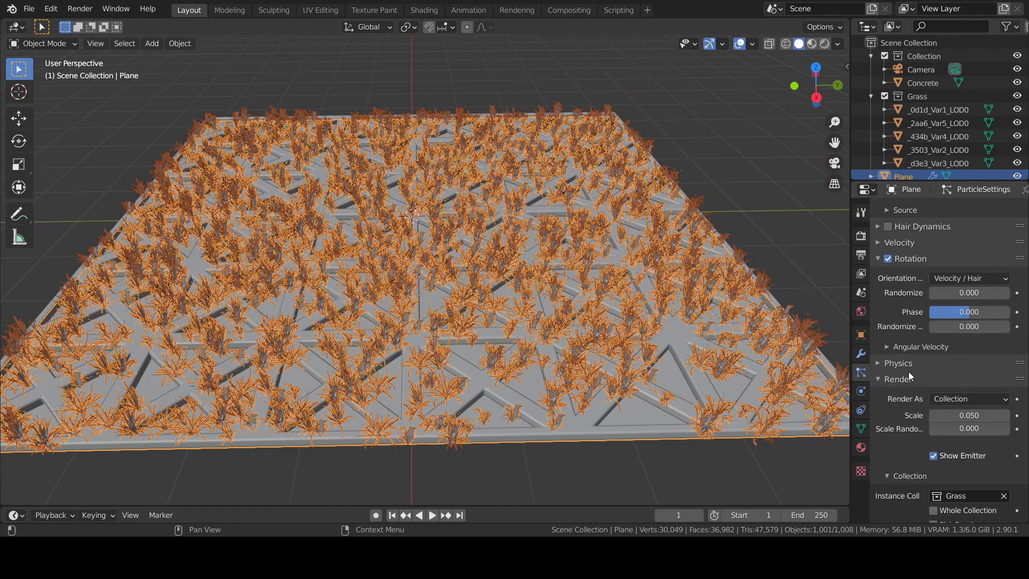
left_click(947, 322)
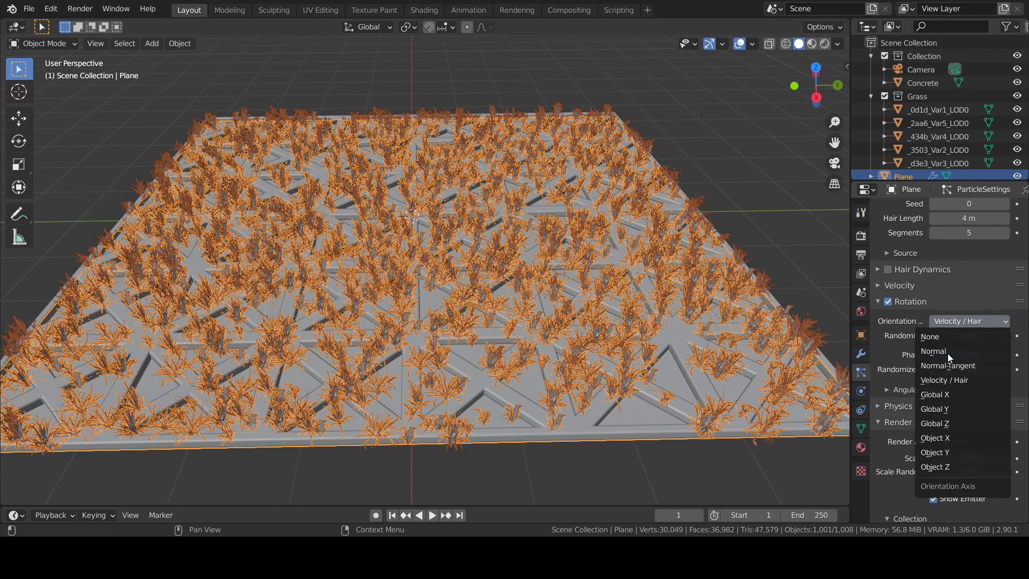
left_click(947, 353)
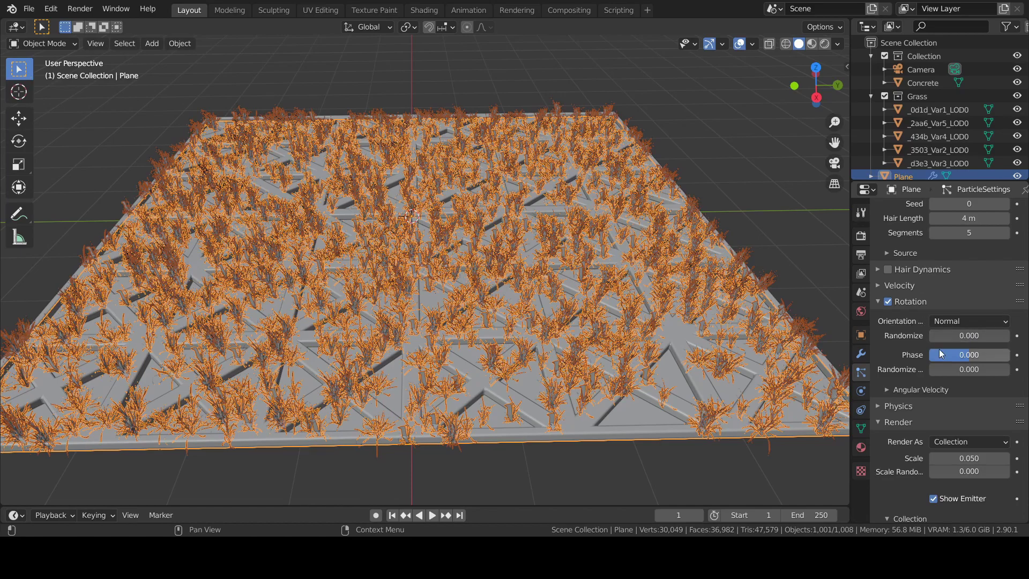
left_click_drag(960, 336, 970, 337)
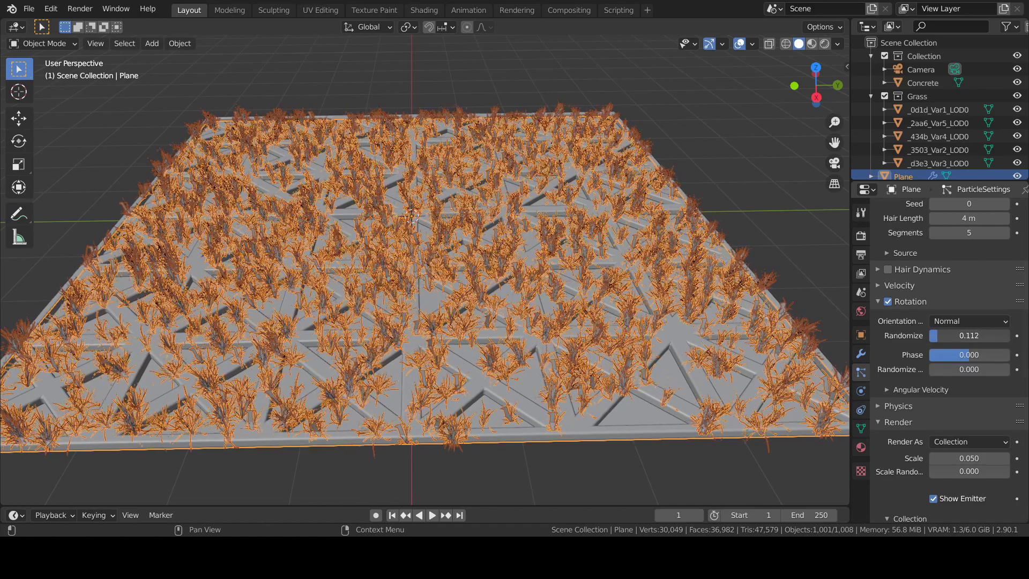
left_click_drag(970, 335, 972, 336)
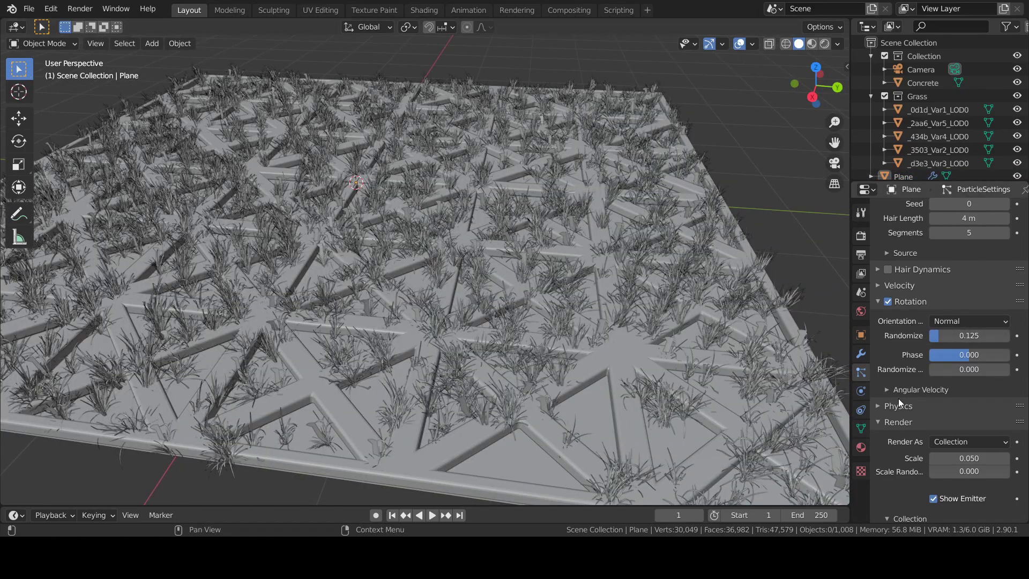
Review the particle system's vertex group options and examine from above how the grass overlaps the concrete grid.
scroll(898, 398, "down", 2)
scroll(898, 398, "down", 15)
middle_click_drag(549, 270, 587, 313)
middle_click_drag(413, 281, 446, 332)
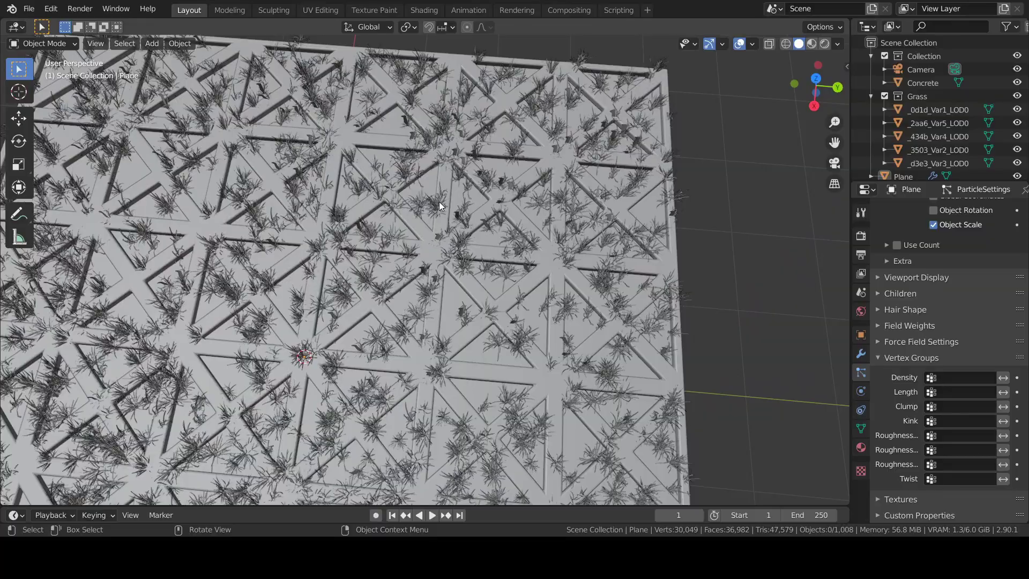
middle_click_drag(406, 375, 514, 308)
scroll(513, 307, "up", 5)
middle_click_drag(465, 234, 506, 208)
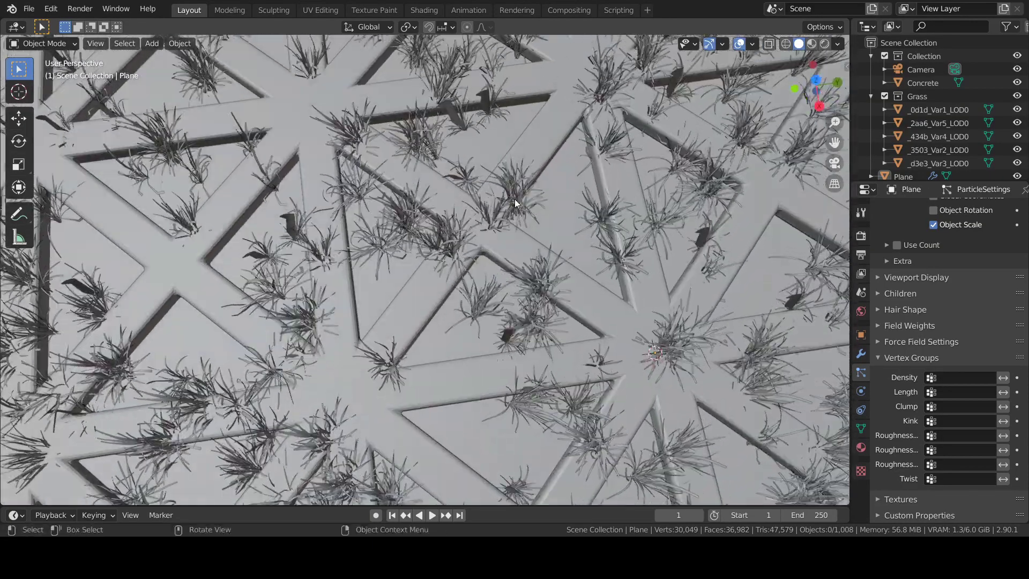
Add a Vertex Weight Proximity modifier to the Plane and place it above the particle system in the modifier stack.
left_click(399, 301)
scroll(700, 371, "down", 3)
left_click(859, 352)
left_click(931, 210)
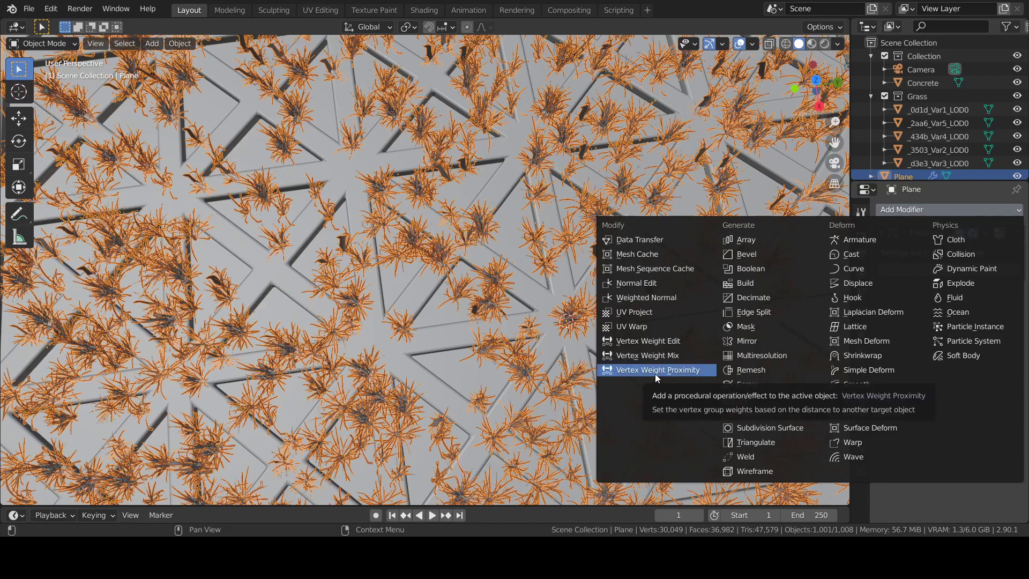
left_click(950, 209)
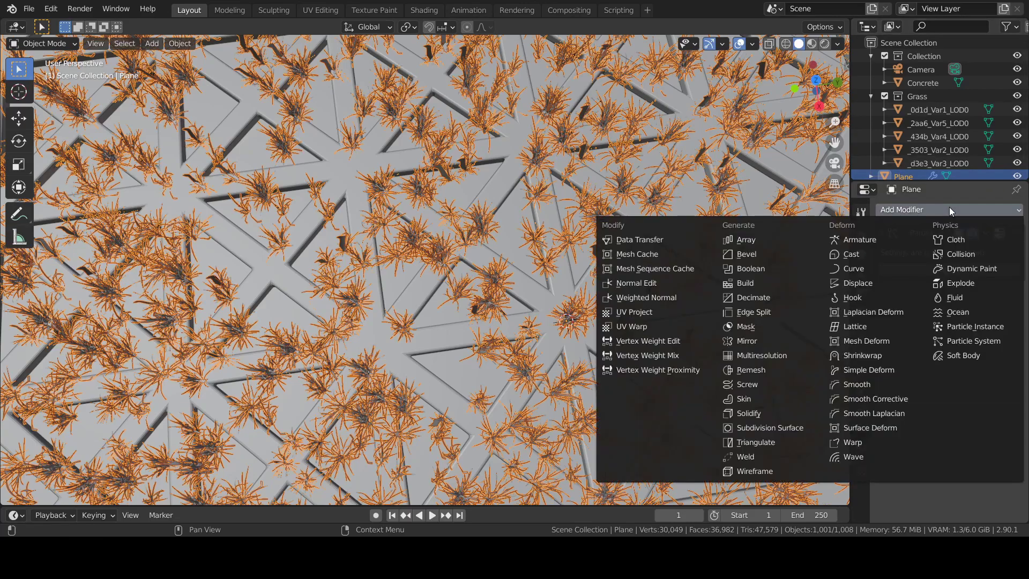
left_click(663, 374)
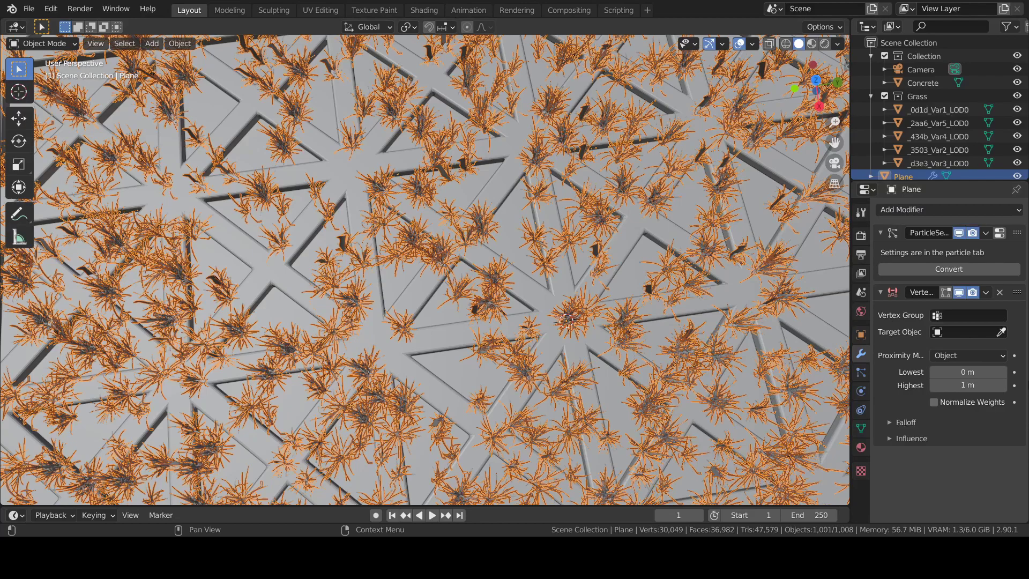
left_click_drag(1017, 292, 980, 231)
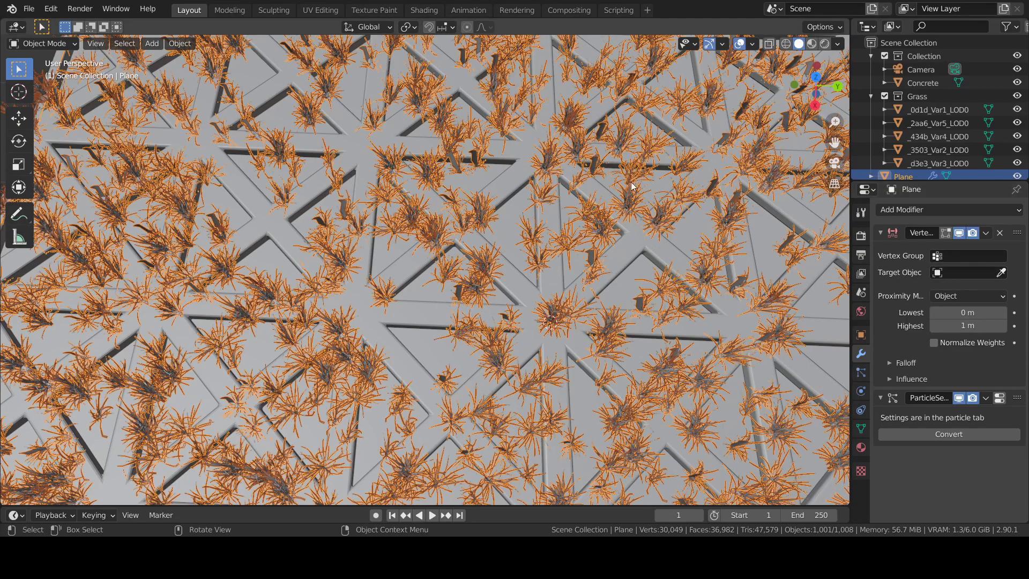
Sample the Concrete grid as the target object of the Vertex Weight Proximity modifier.
scroll(590, 225, "down", 10)
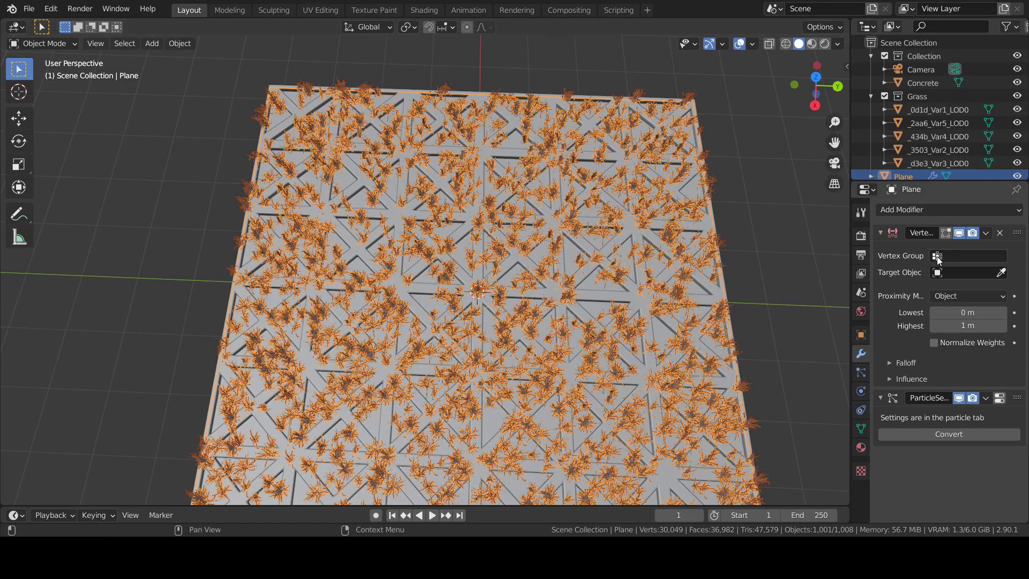
left_click(969, 254)
left_click(901, 257)
scroll(815, 284, "up", 5)
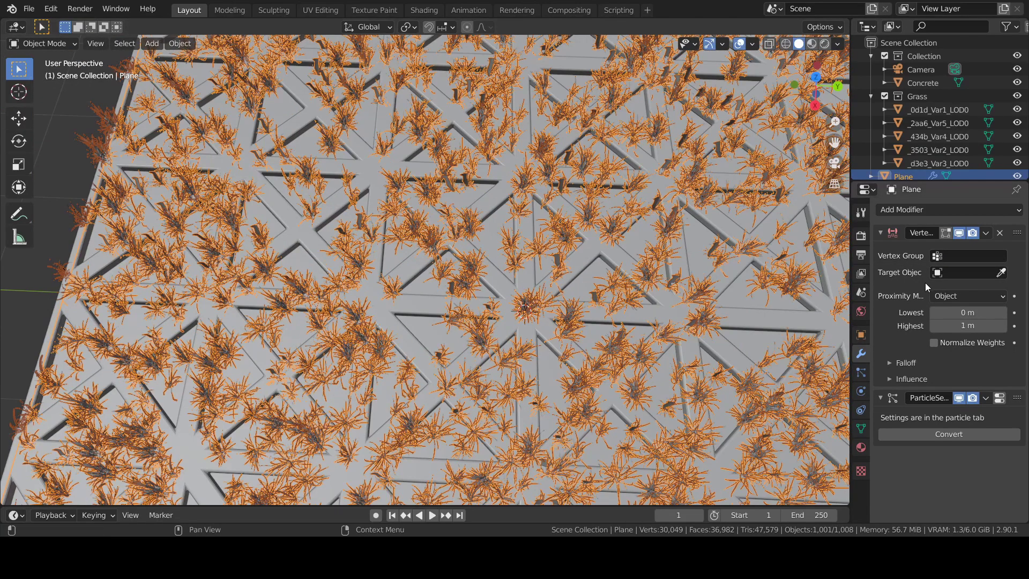
left_click(1001, 273)
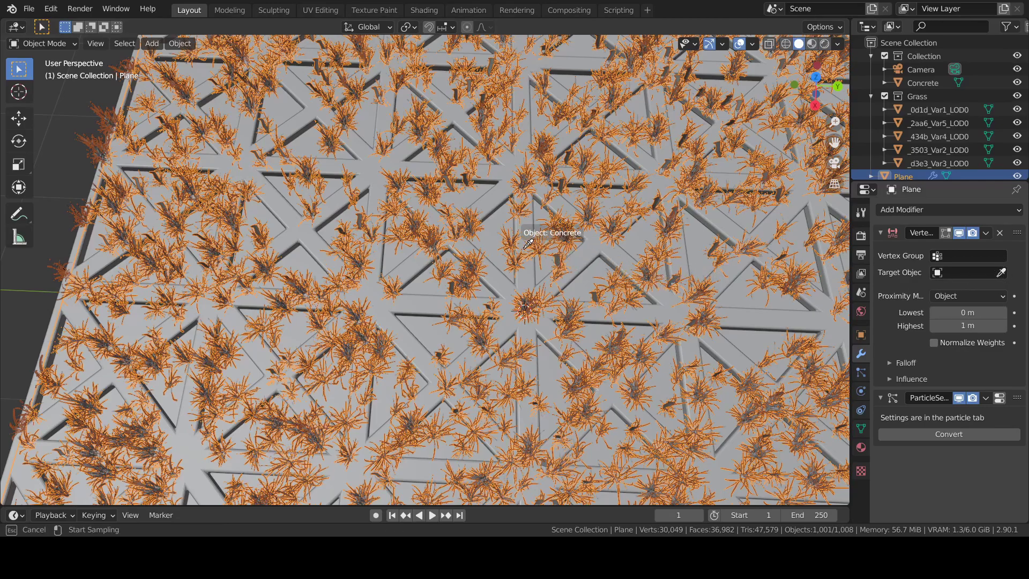
left_click(526, 229)
Reselect the Plane and turn off the viewport display of its grass particle system.
left_click(533, 258)
scroll(415, 300, "down", 5)
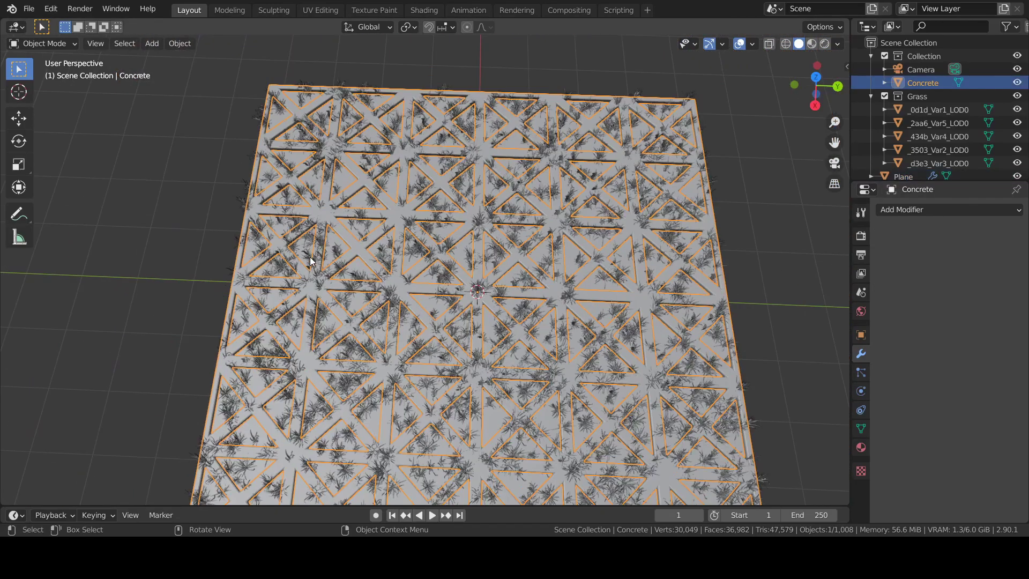
left_click(507, 281)
left_click(860, 372)
scroll(983, 296, "up", 4)
scroll(982, 297, "up", 10)
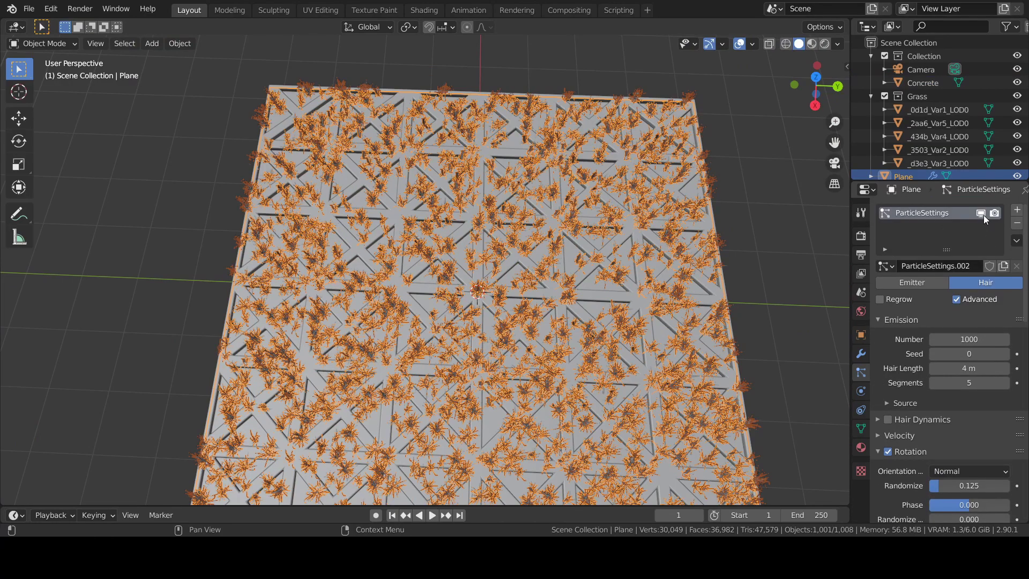
left_click(981, 214)
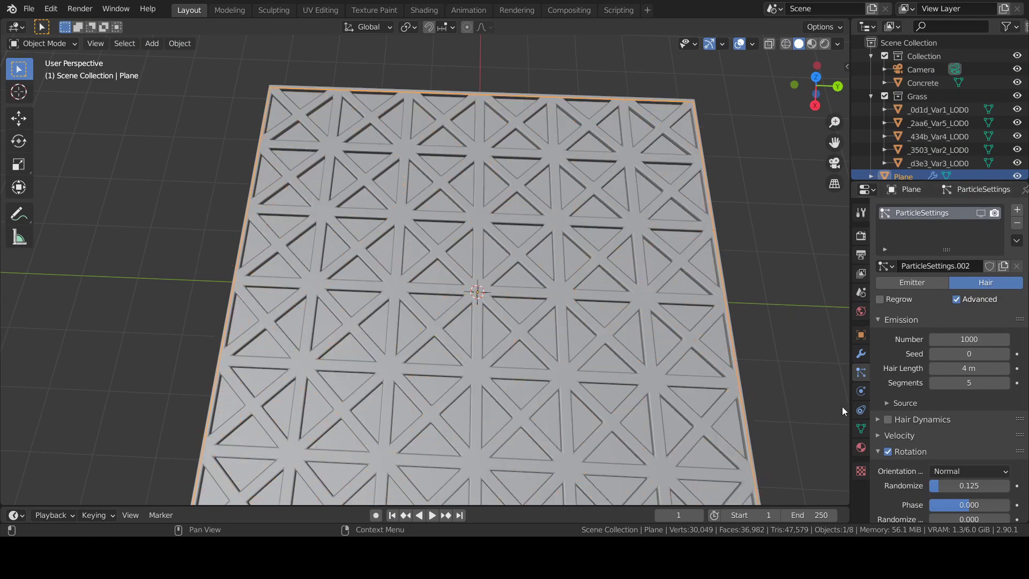
Add a vertex group to the Plane in Edit Mode and assign its vertices with a weight of 1.000.
key("Tab")
middle_click_drag(687, 358, 693, 276)
key("Tab")
middle_click_drag(639, 317, 607, 349)
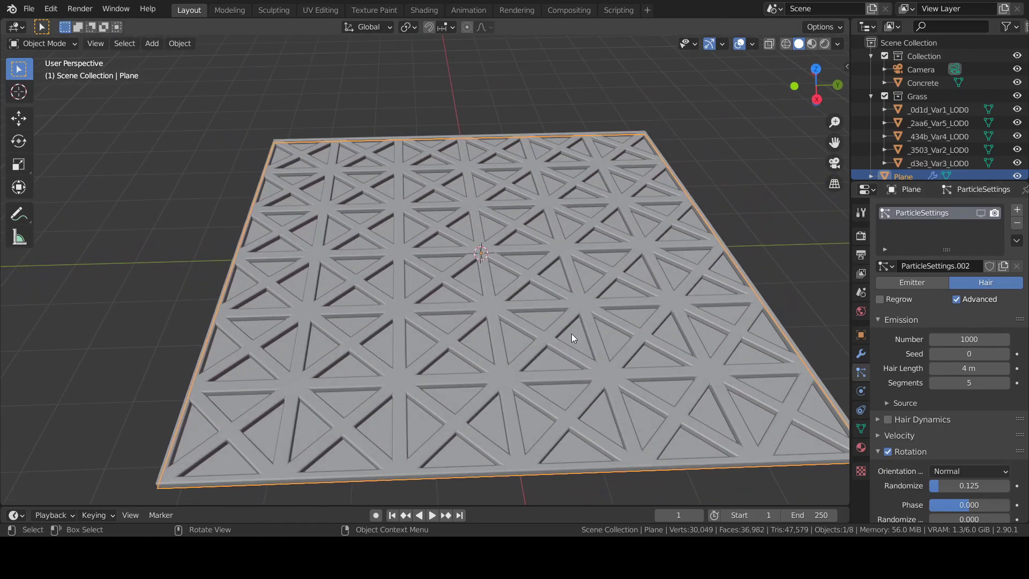
key("Tab")
middle_click_drag(533, 327, 544, 376)
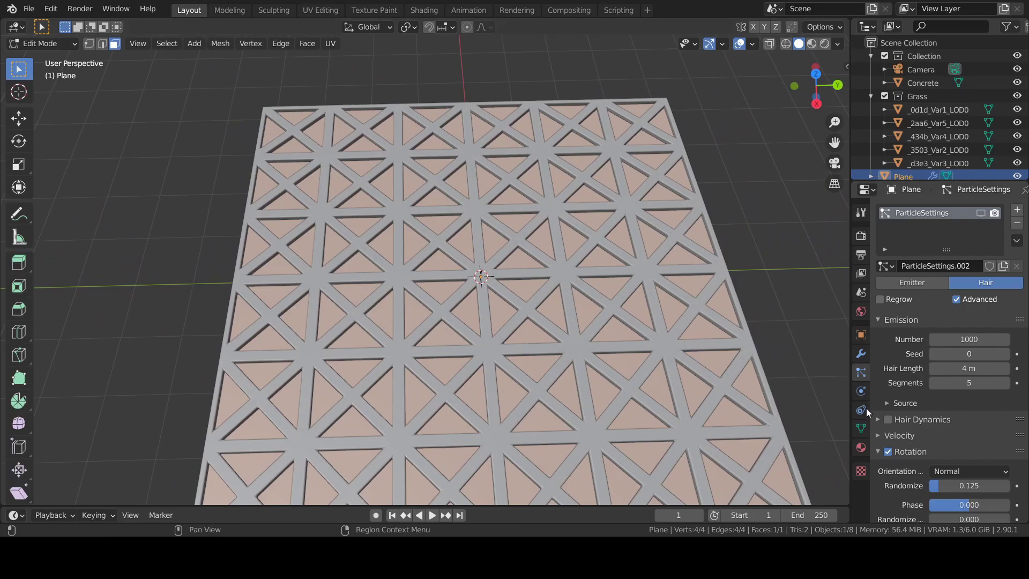
left_click(862, 428)
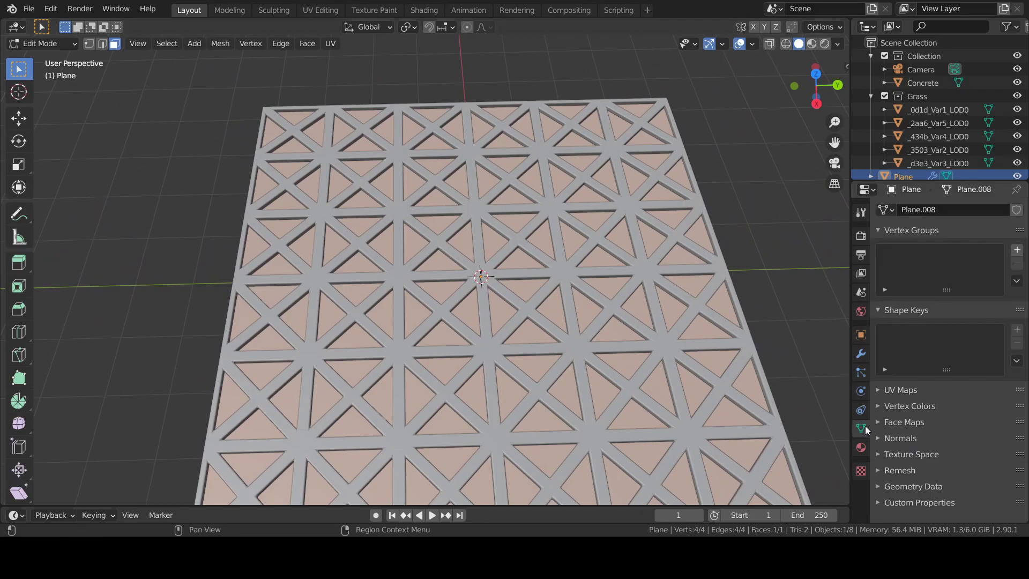
left_click(1017, 250)
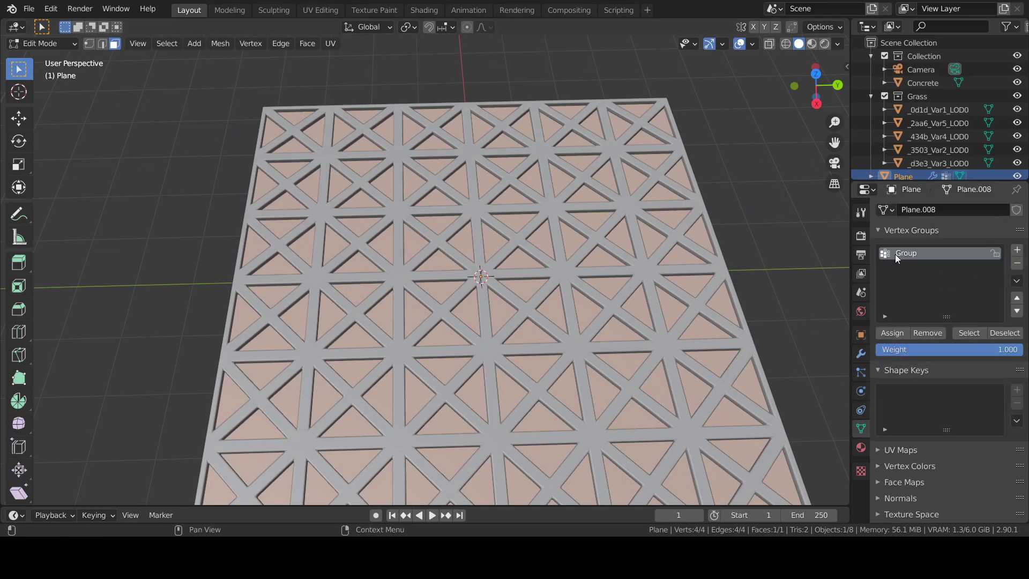
left_click(886, 336)
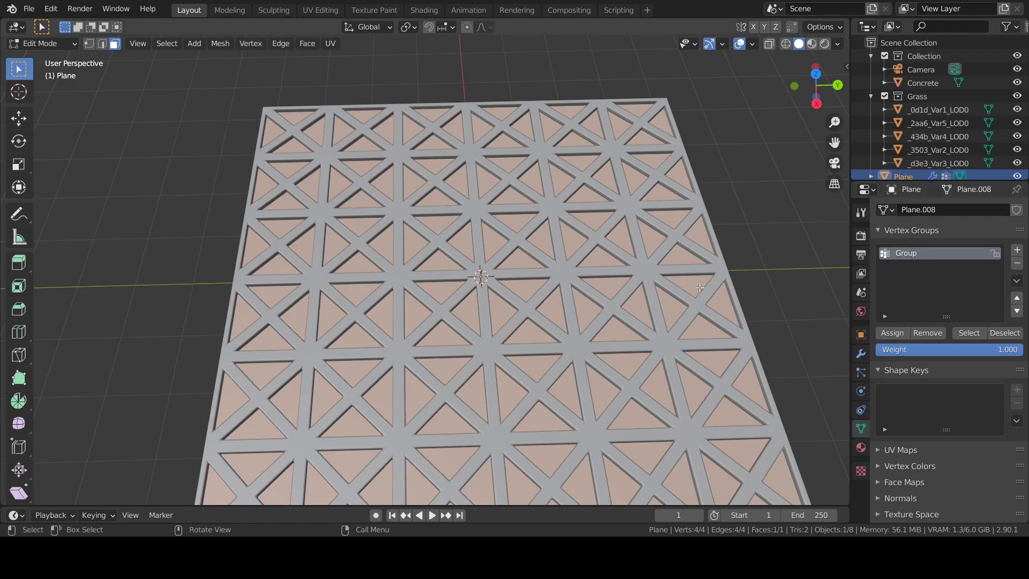
Subdivide the Plane's single face with 10 cuts.
scroll(747, 292, "down", 4)
middle_click_drag(643, 234, 643, 266)
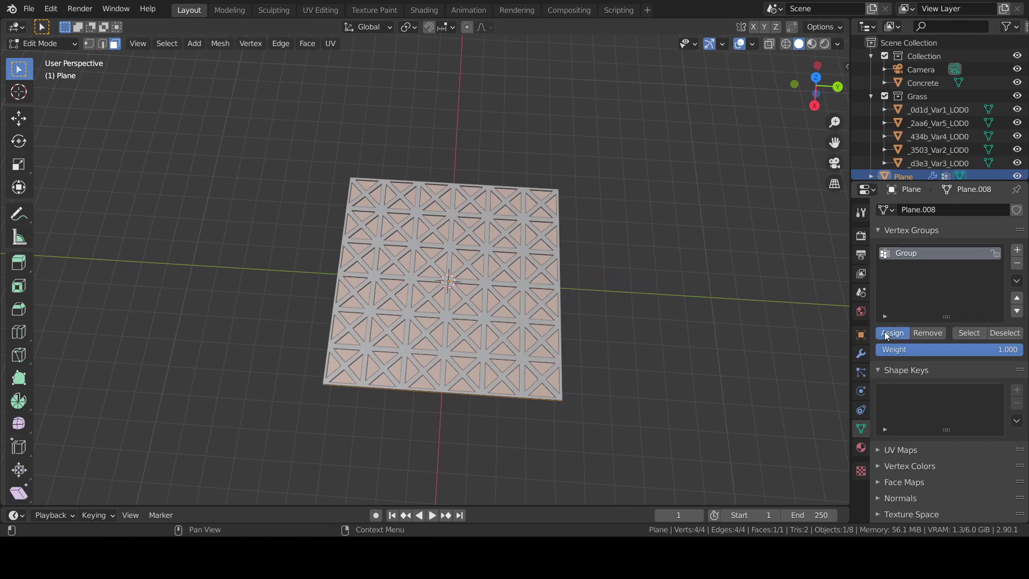
scroll(522, 243, "up", 4)
right_click(522, 243)
left_click(521, 243)
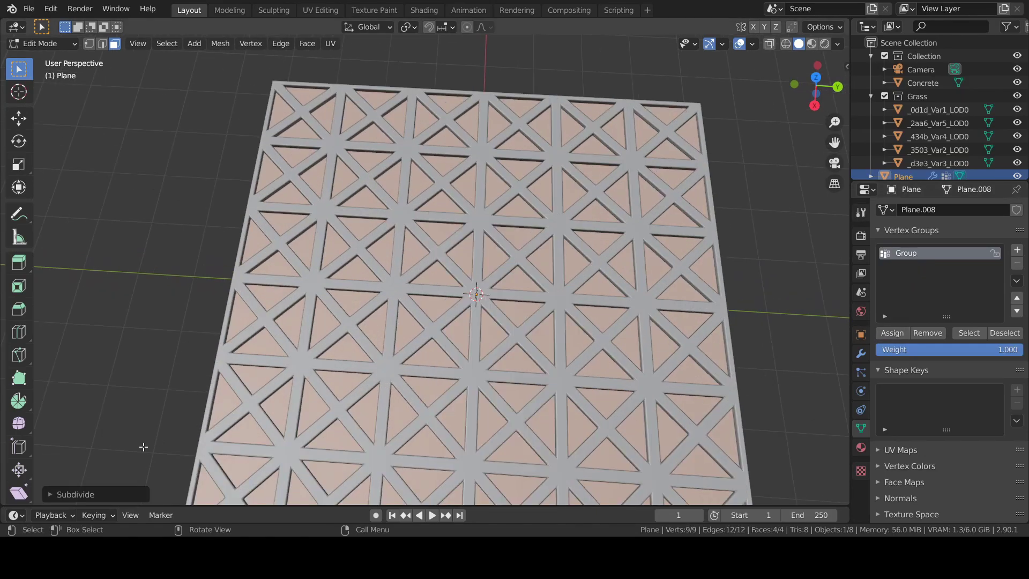
left_click(63, 494)
left_click(170, 403)
type("10")
key("Return")
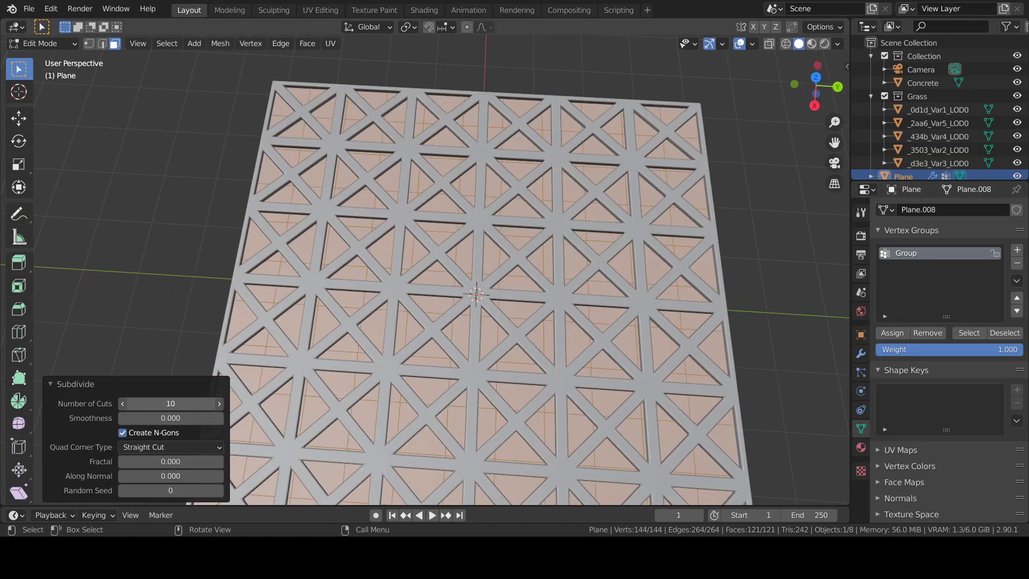
Subdivide the Plane's mesh a second time with 10 cuts.
right_click(533, 273)
left_click(534, 249)
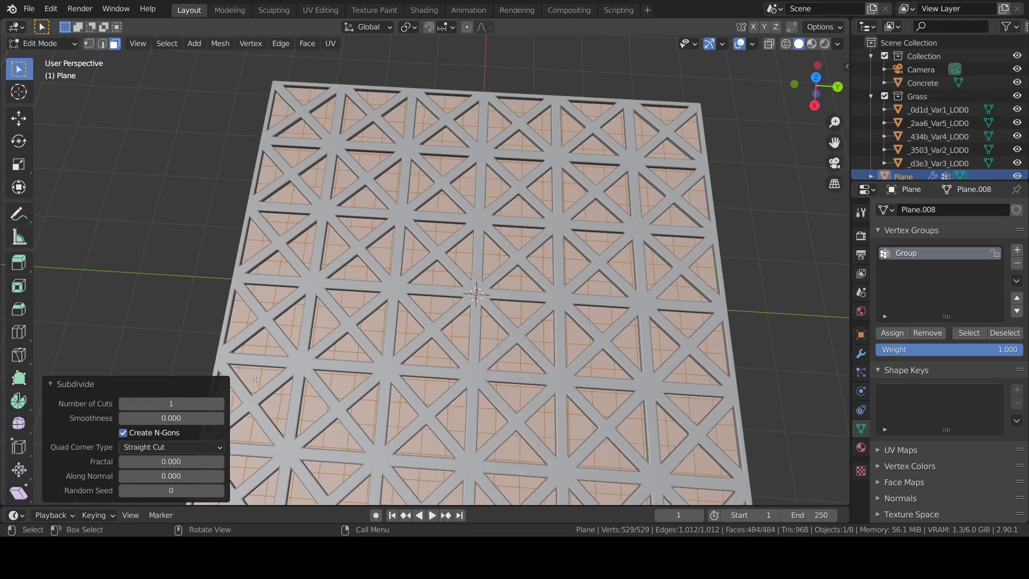
left_click(177, 403)
type("10")
key("Return")
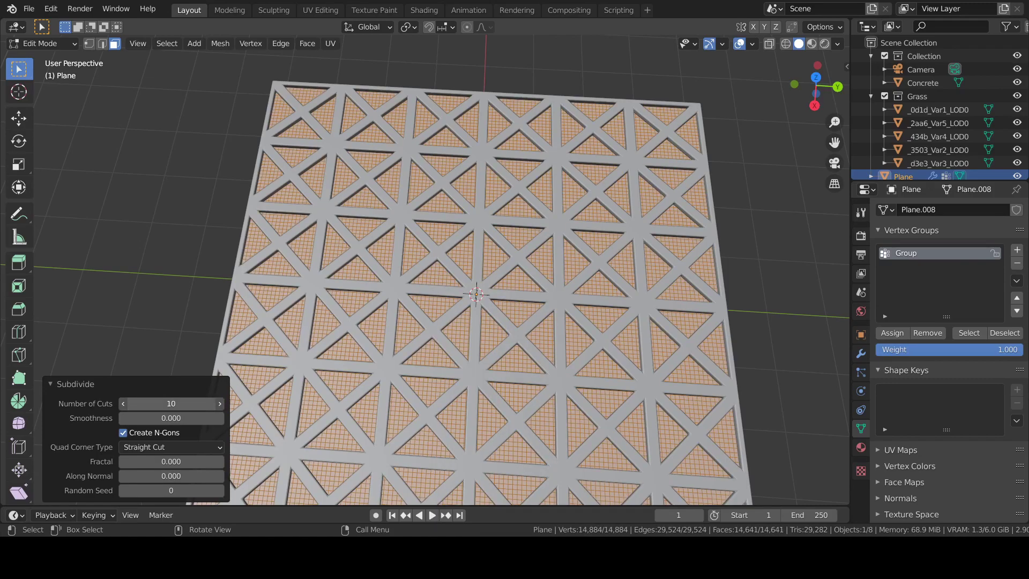
Subdivide the Plane's mesh once more with the default single cut and deselect all of it.
right_click(381, 291)
left_click(387, 256)
key("alt+a")
middle_click_drag(699, 351, 703, 316)
scroll(703, 315, "up", 1)
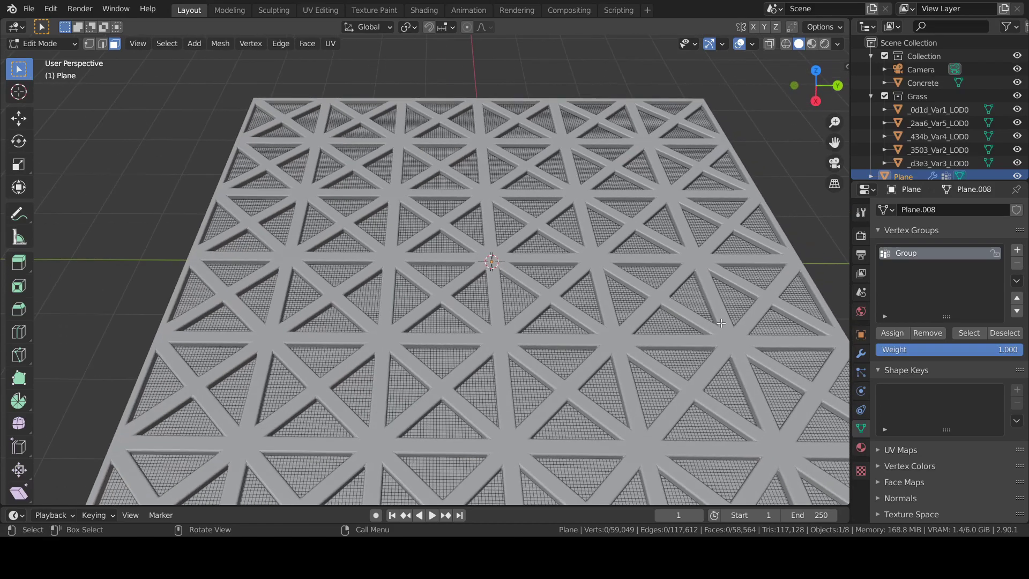
Return to Object Mode and set Group as the vertex group of the Vertex Weight Proximity modifier.
key("Tab")
left_click(860, 353)
middle_click_drag(847, 273, 782, 287)
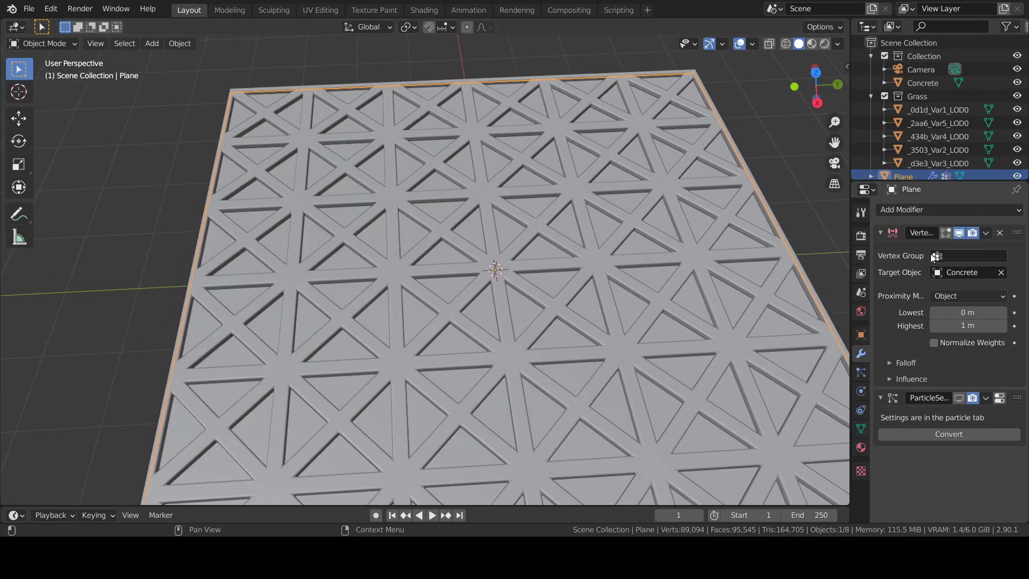
left_click(966, 260)
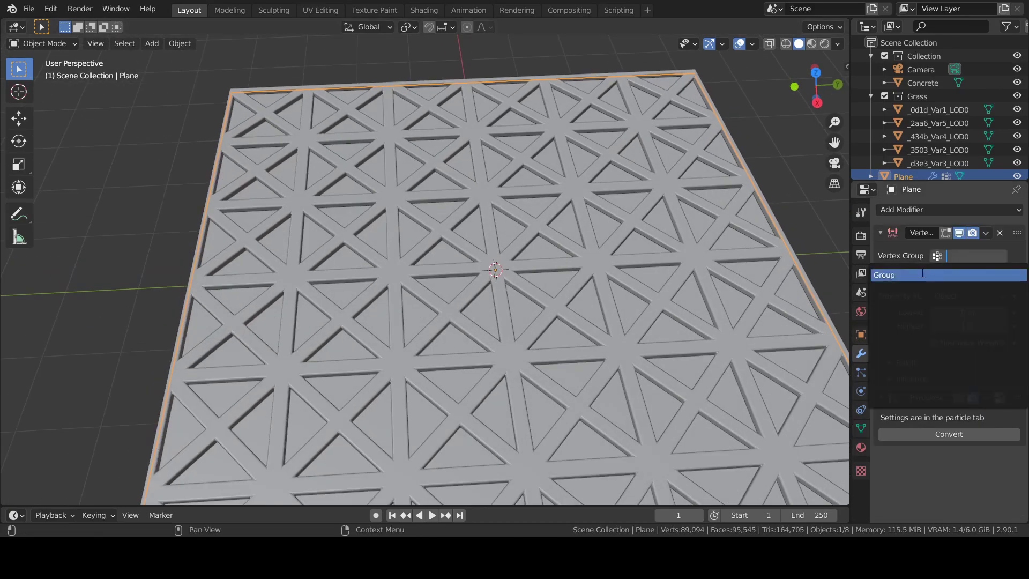
left_click(862, 428)
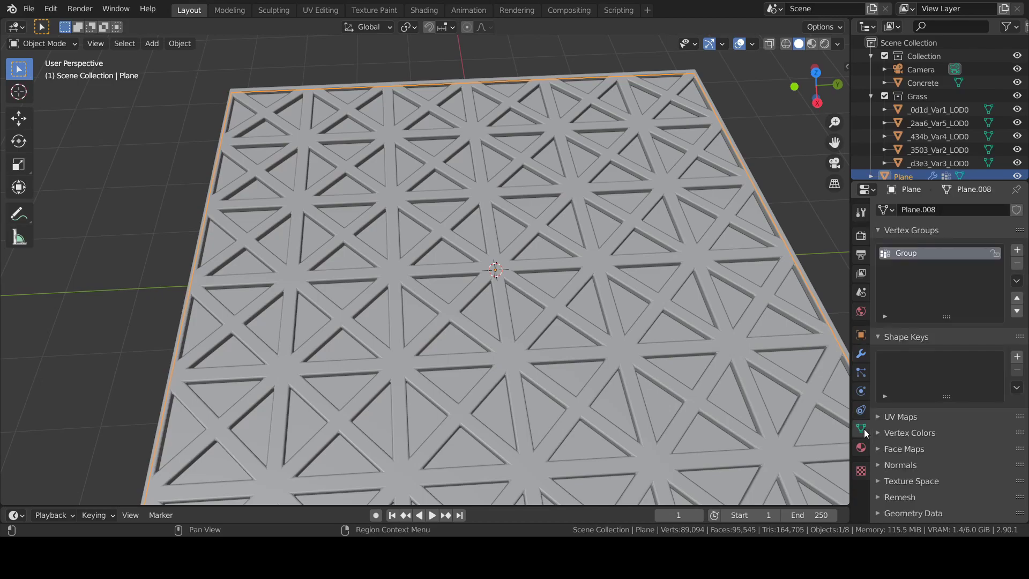
left_click(861, 356)
left_click(951, 259)
left_click(930, 268)
left_click(951, 258)
left_click(921, 274)
Switch the Plane to Weight Paint mode and inspect the weights between the concrete bars.
scroll(645, 330, "down", 1)
middle_click_drag(645, 329, 637, 289, "shift")
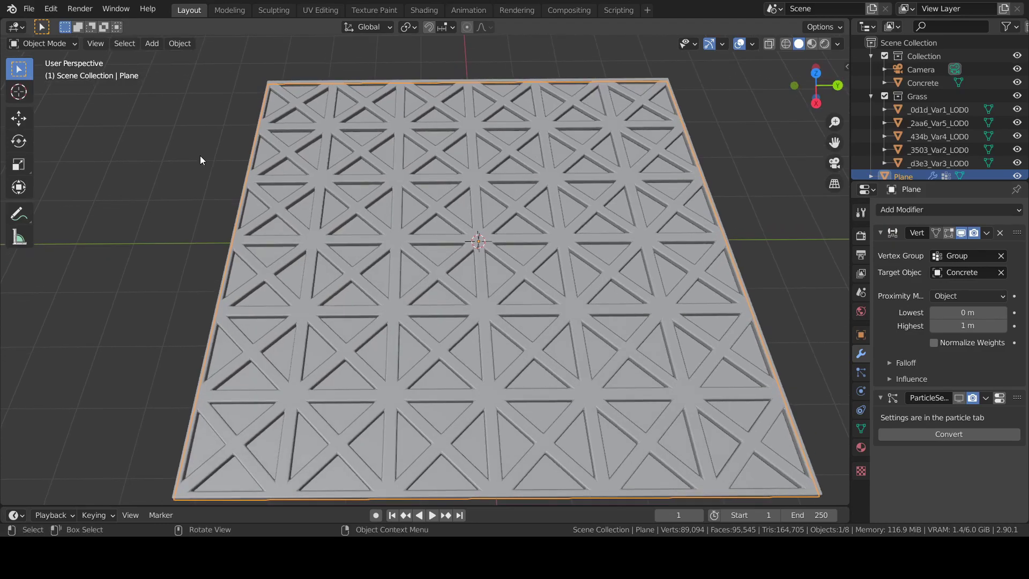
left_click(59, 44)
left_click(50, 117)
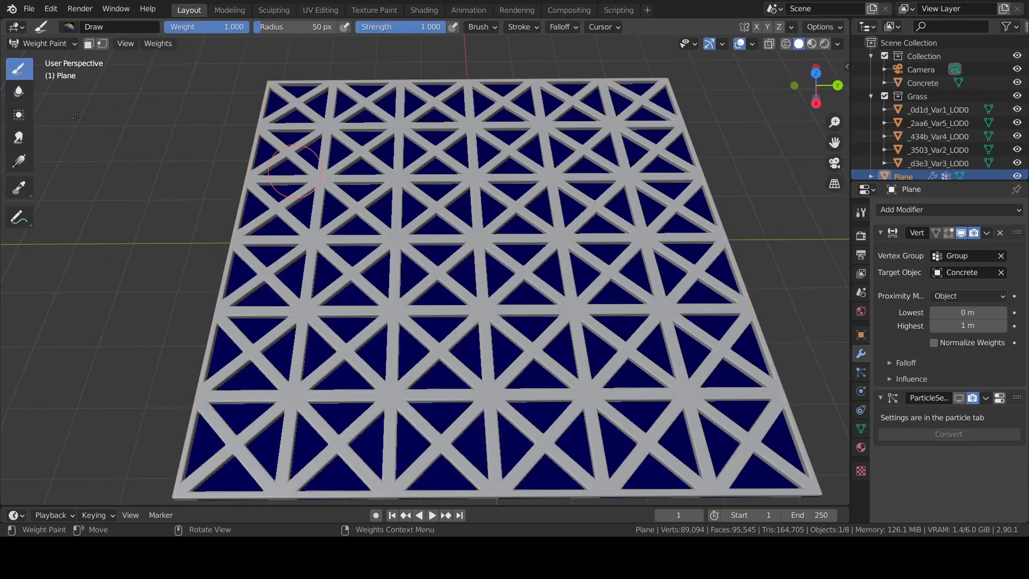
scroll(579, 254, "up", 4)
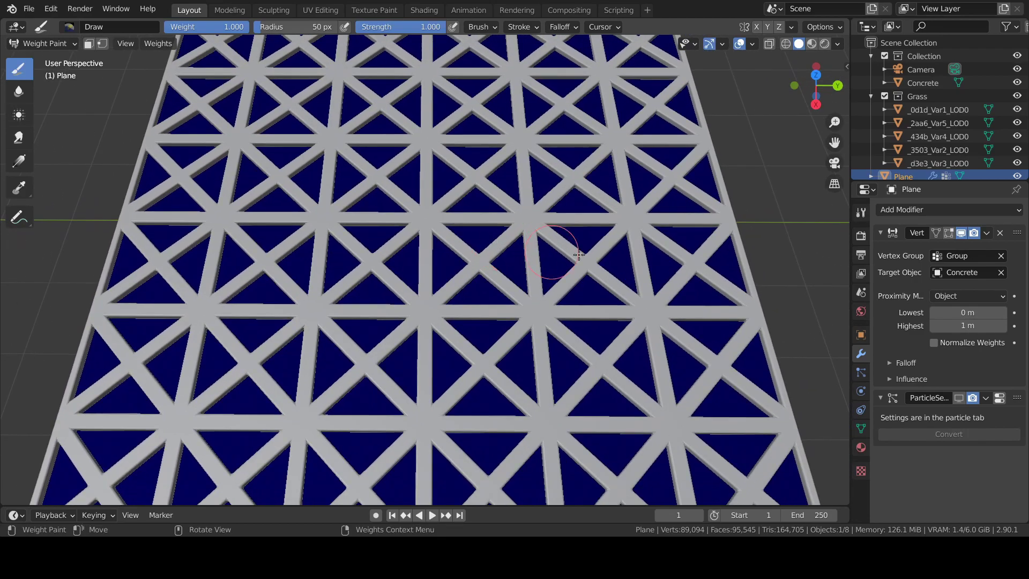
middle_click_drag(578, 254, 563, 257)
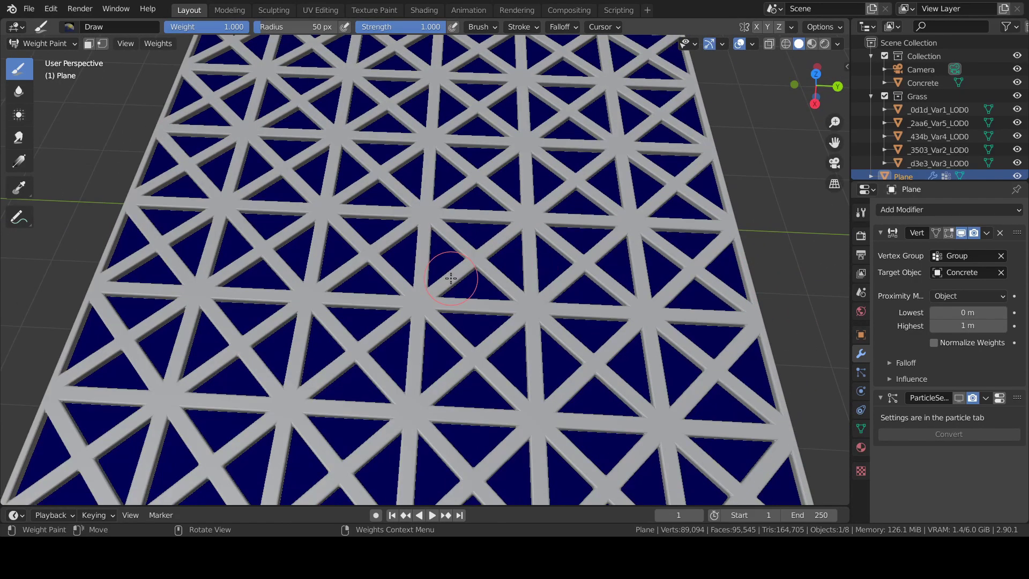
scroll(488, 230, "down", 5)
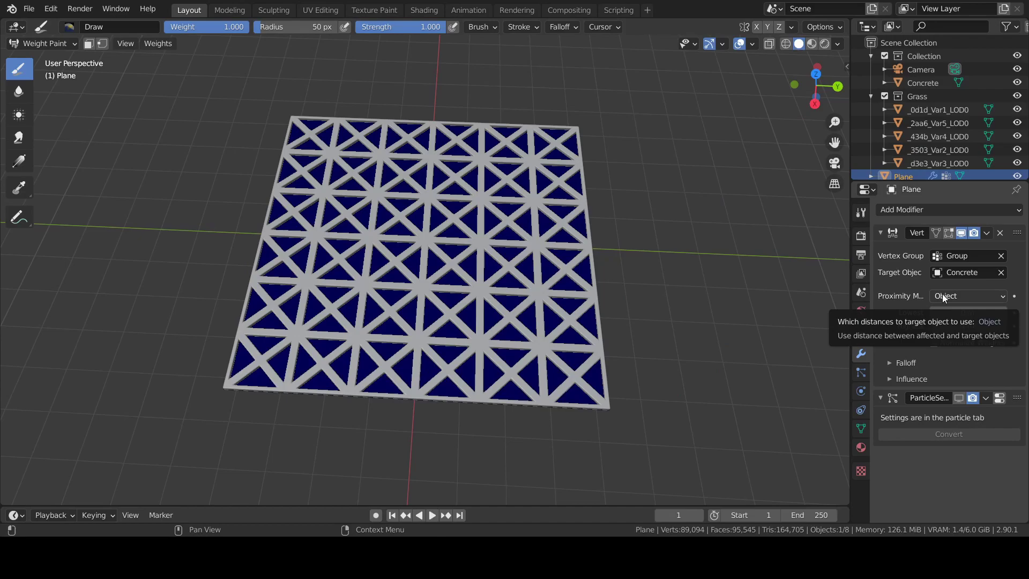
Set the modifier's Proximity Mode to Geometry with Face as the measured geometry.
mouse_move(968, 325)
left_mouse_down()
mouse_move(934, 326)
mouse_move(967, 325)
left_mouse_up()
left_click(967, 297)
left_click(954, 327)
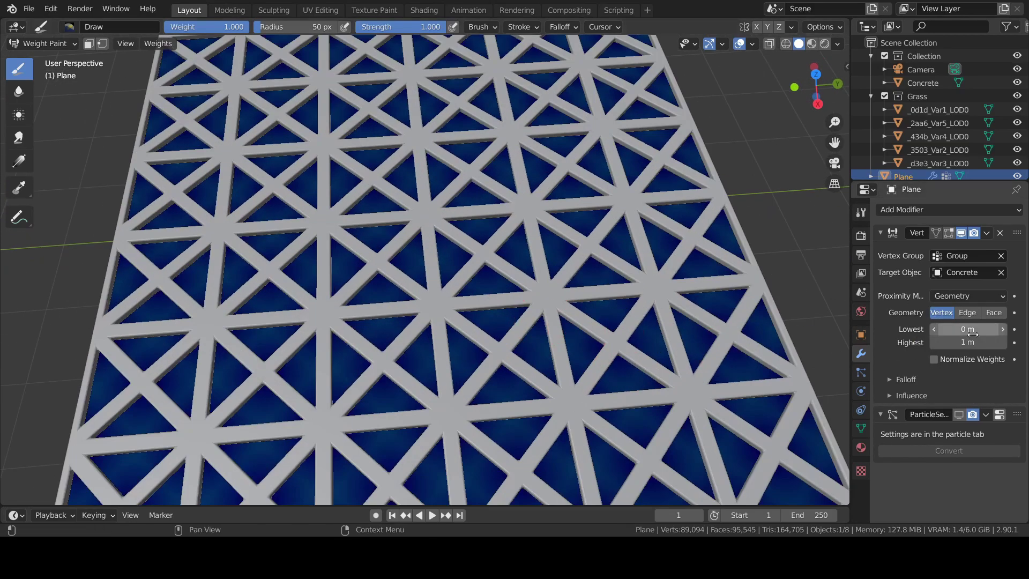
left_click_drag(975, 342, 939, 342)
left_click(997, 315)
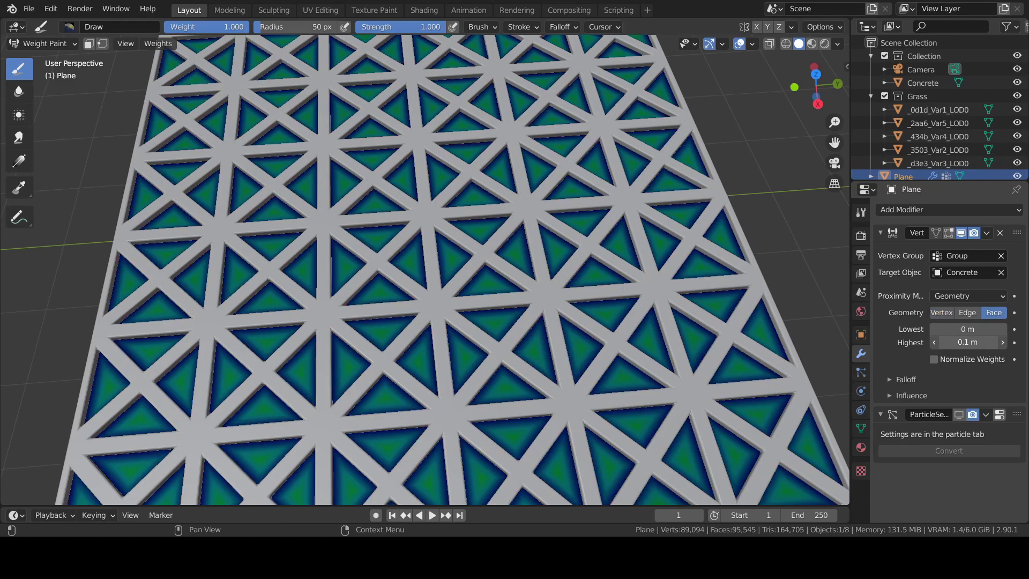
Set the modifier's Highest distance to 0.1 m.
left_click_drag(967, 342, 959, 342)
left_click(978, 343)
type("0.1")
key("Return")
Set the modifier's Highest distance to 0.05 m and examine the weight gradient up close.
left_click(977, 342)
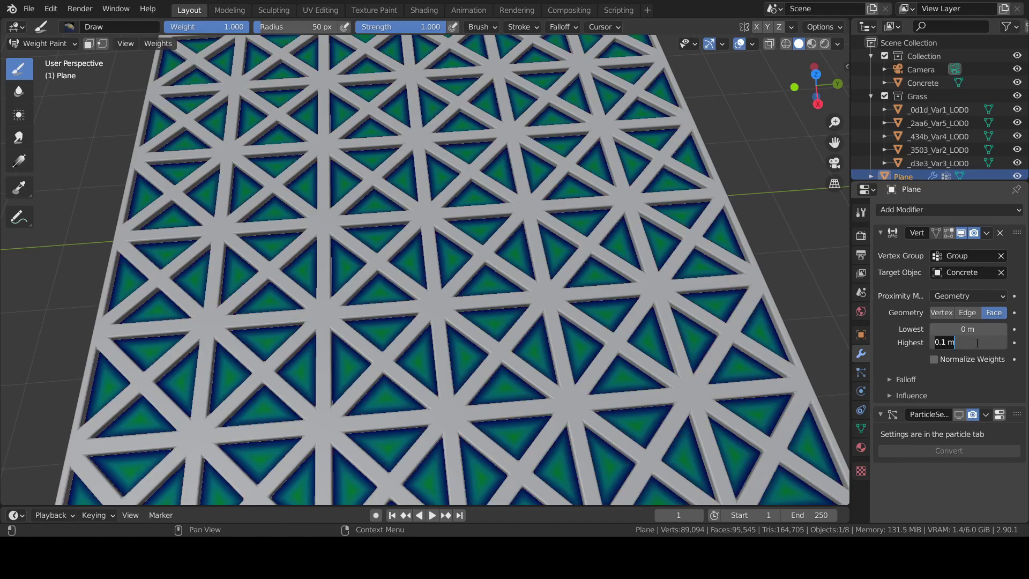
key("BackSpace")
key("BackSpace")
key("BackSpace")
key("BackSpace")
key("BackSpace")
type("0.05")
key("Return")
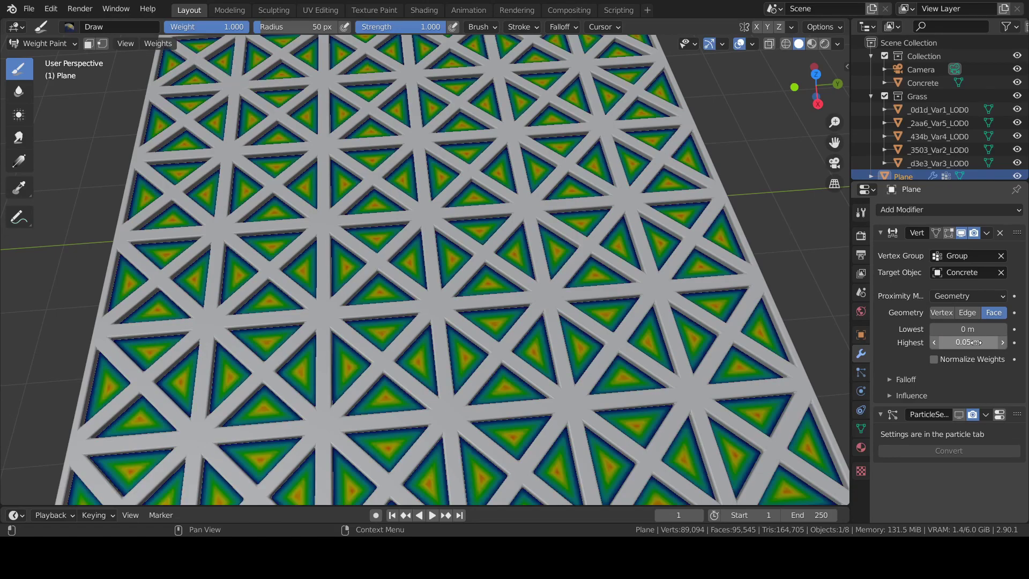
scroll(637, 329, "up", 5)
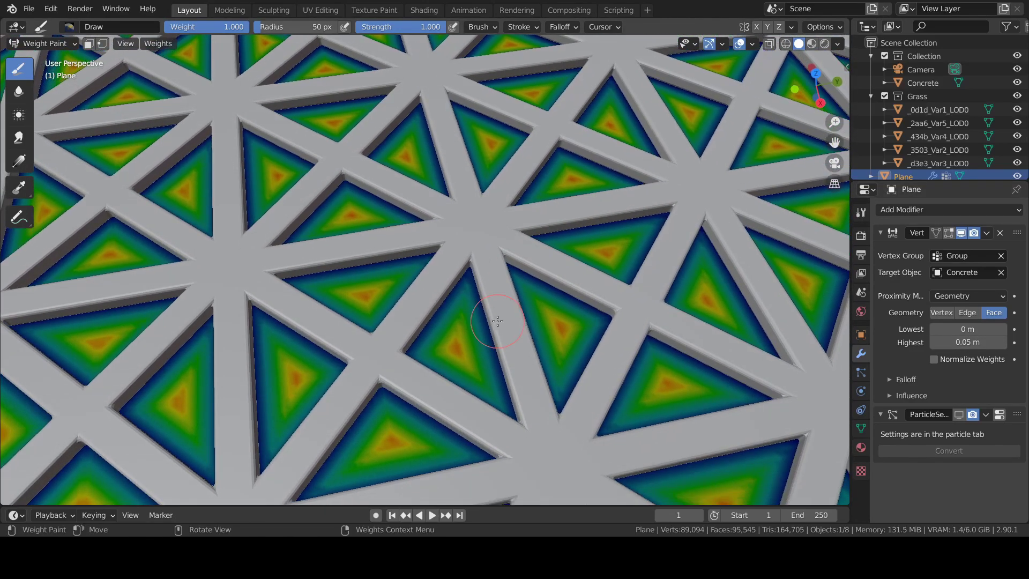
middle_click_drag(455, 336, 540, 429, "shift")
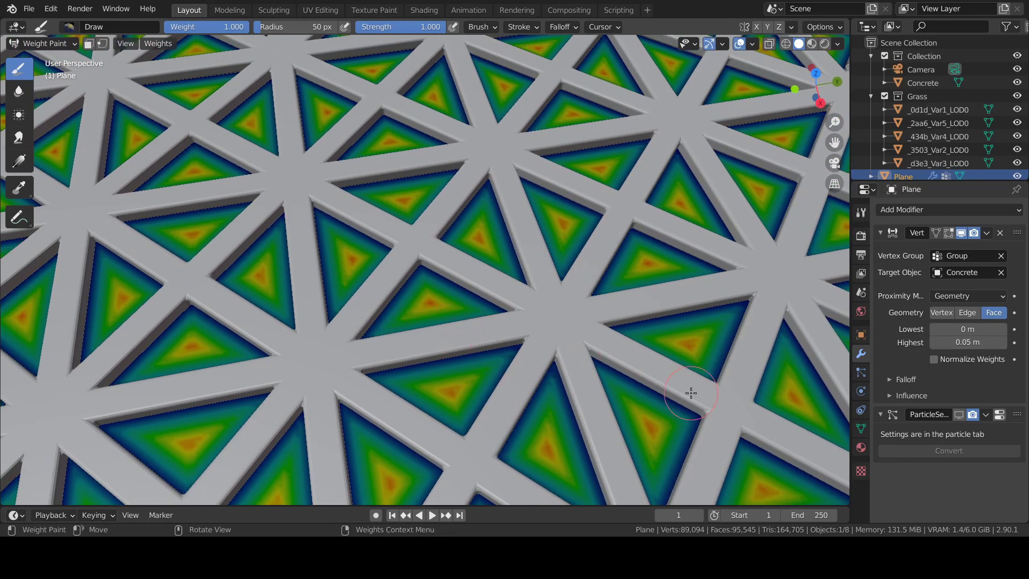
Try a Highest distance of 0.01 m and inspect the weights along the concrete bars.
left_click(981, 338)
type(".01")
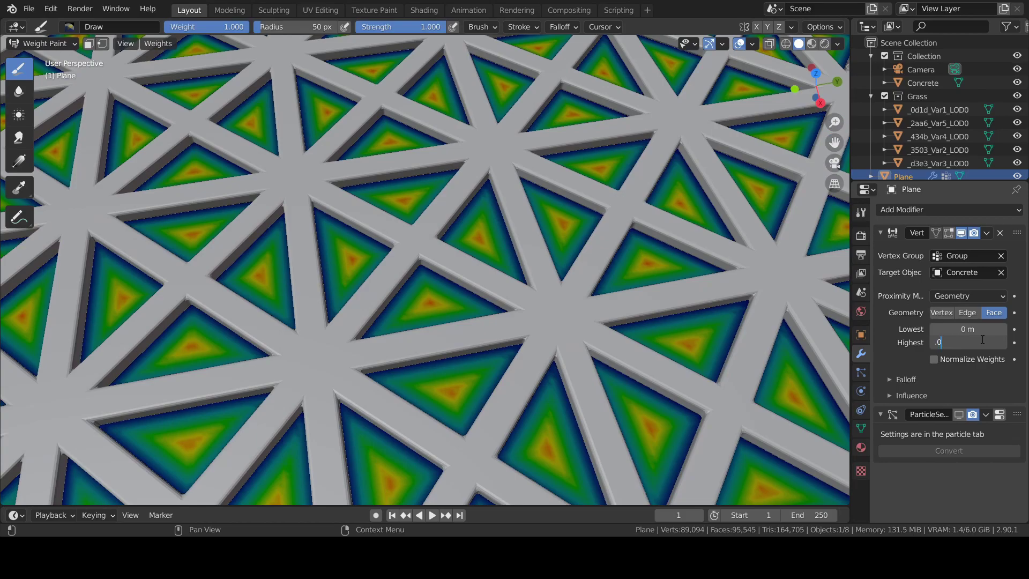
key("Return")
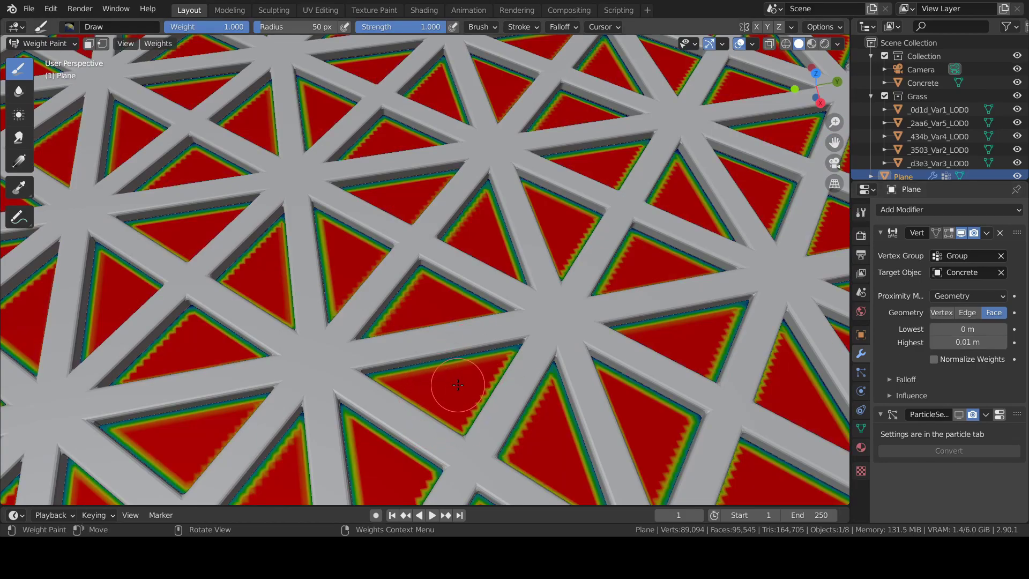
middle_click_drag(462, 383, 454, 378)
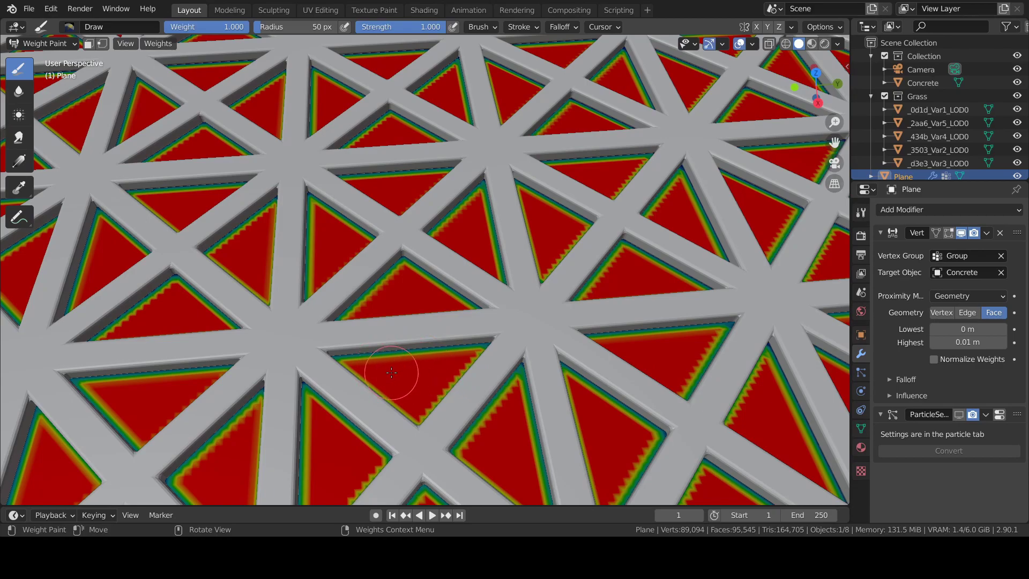
Try a Highest distance of 1 m to compare its effect on the Plane's weights.
left_click(962, 343)
left_click(962, 346)
type("1")
key("Return")
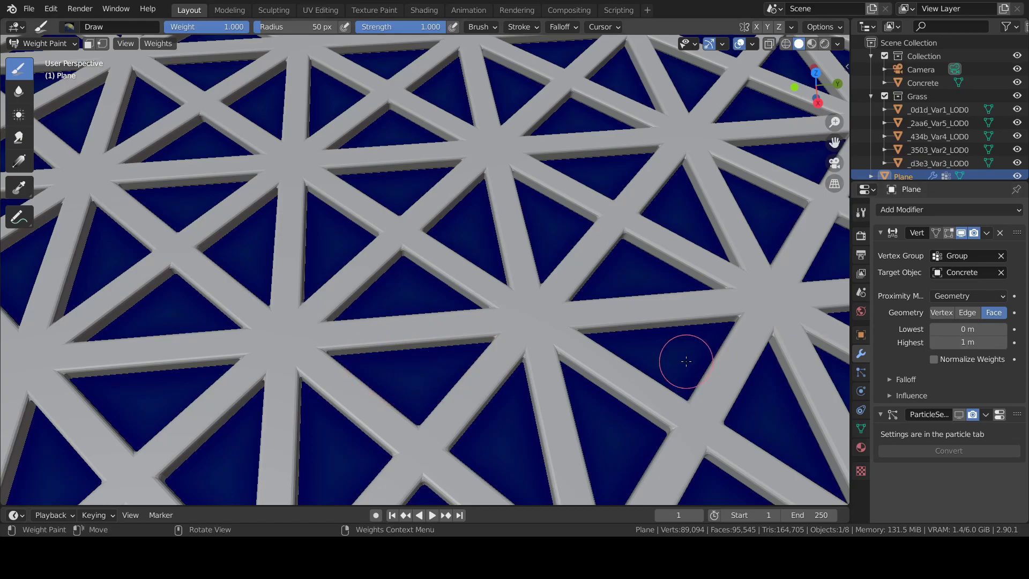
Try a Highest distance of 0 m and examine the weights around the grid from different angles.
left_click(976, 344)
type("0")
key("Return")
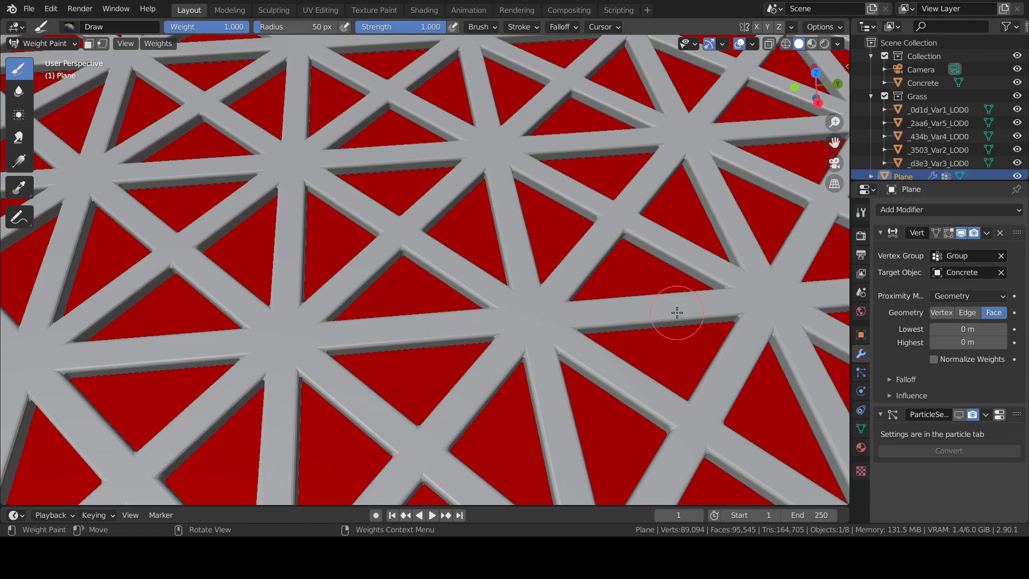
mouse_move(609, 257)
middle_mouse_down()
mouse_move(592, 278)
mouse_move(542, 255)
middle_mouse_up()
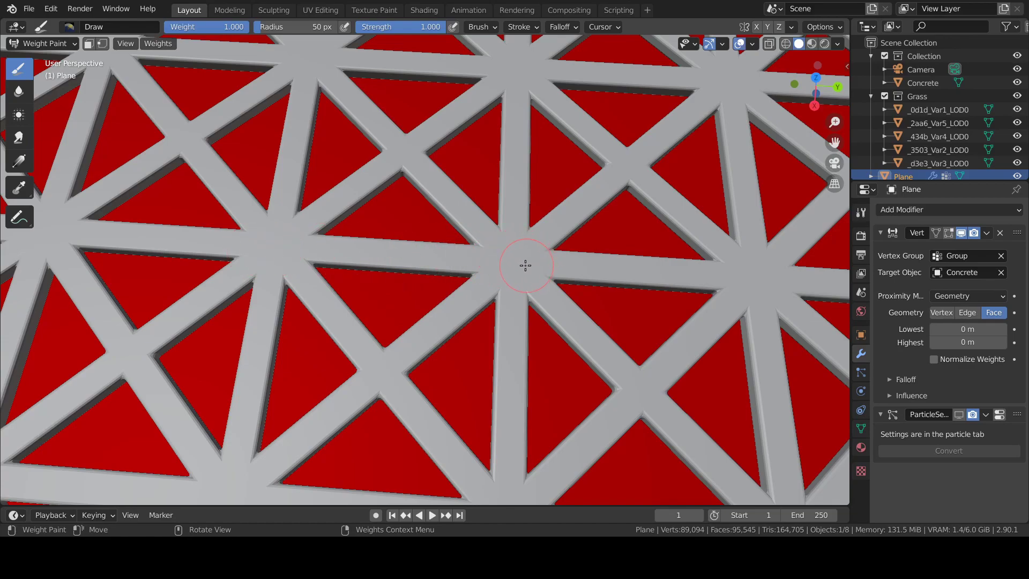
middle_click_drag(518, 280, 530, 183)
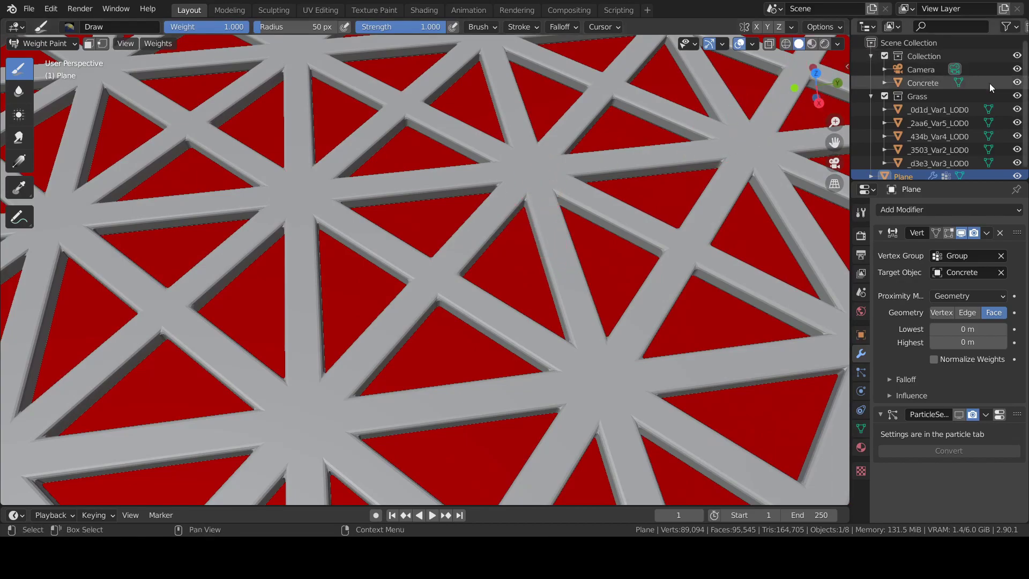
Hide the Concrete grid in the viewport and set the modifier's Highest distance to 0.01 m.
left_click(1019, 83)
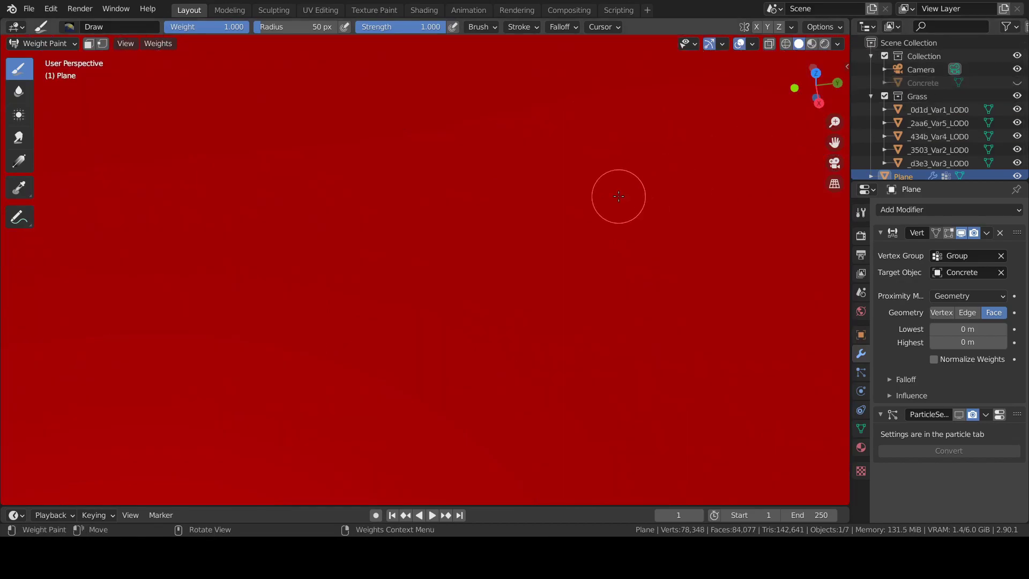
scroll(616, 195, "down", 5)
left_click(980, 345)
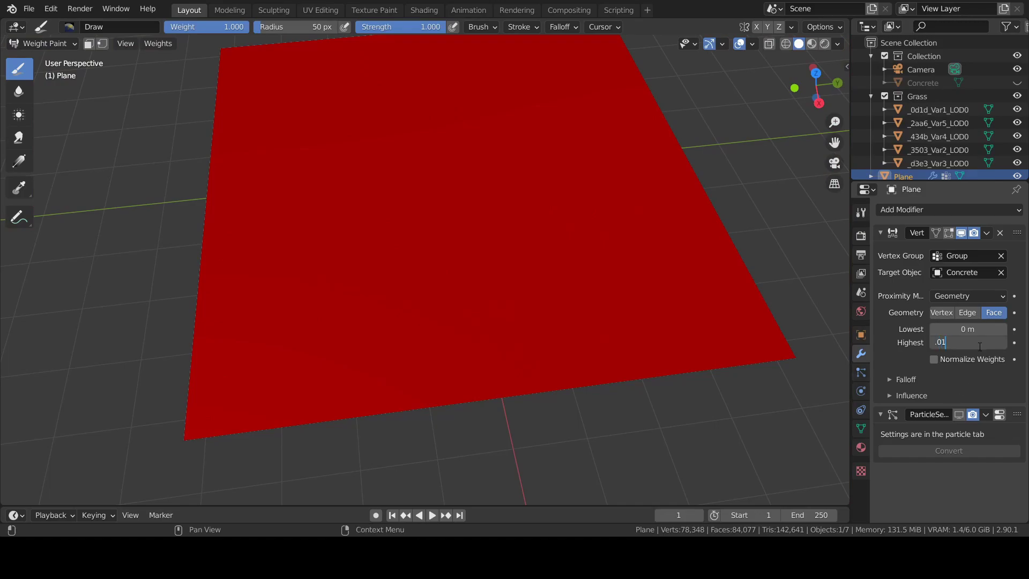
type(".01")
key("Return")
scroll(581, 271, "up", 8)
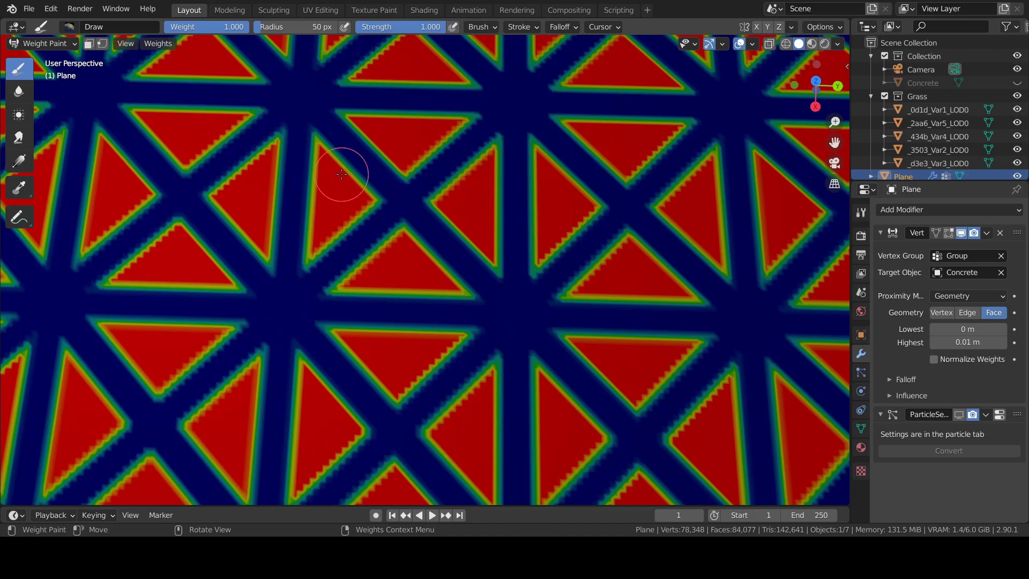
Show the Concrete grid in the viewport again and switch the Plane back to Object Mode.
middle_click_drag(340, 172, 402, 230, "shift")
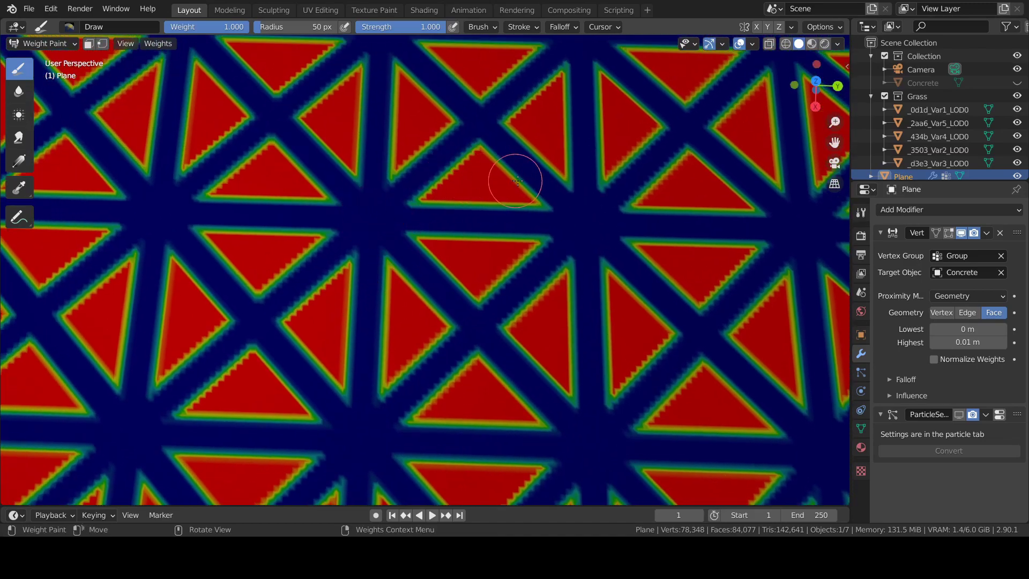
middle_click_drag(478, 172, 482, 217, "shift")
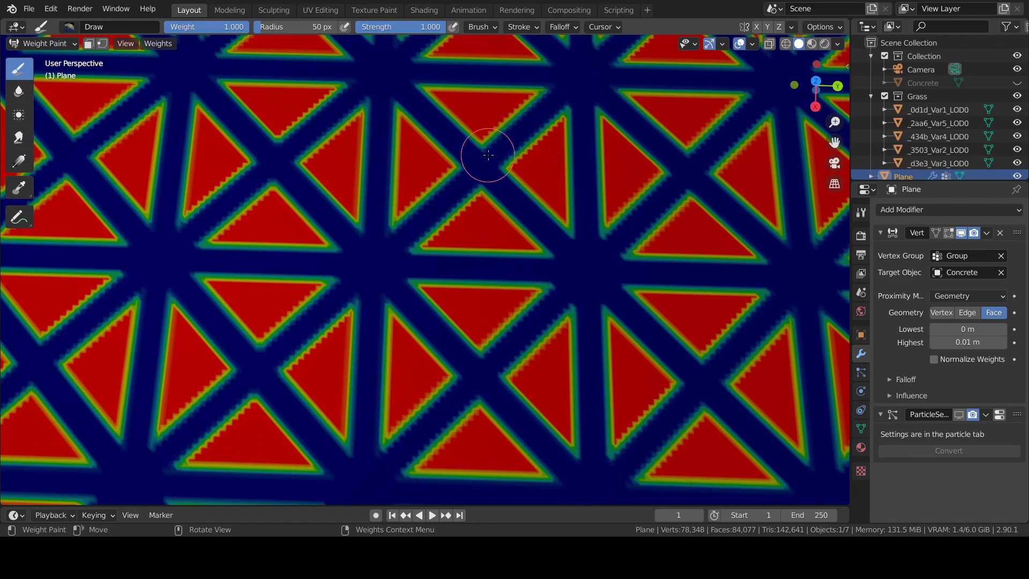
left_click(1017, 83)
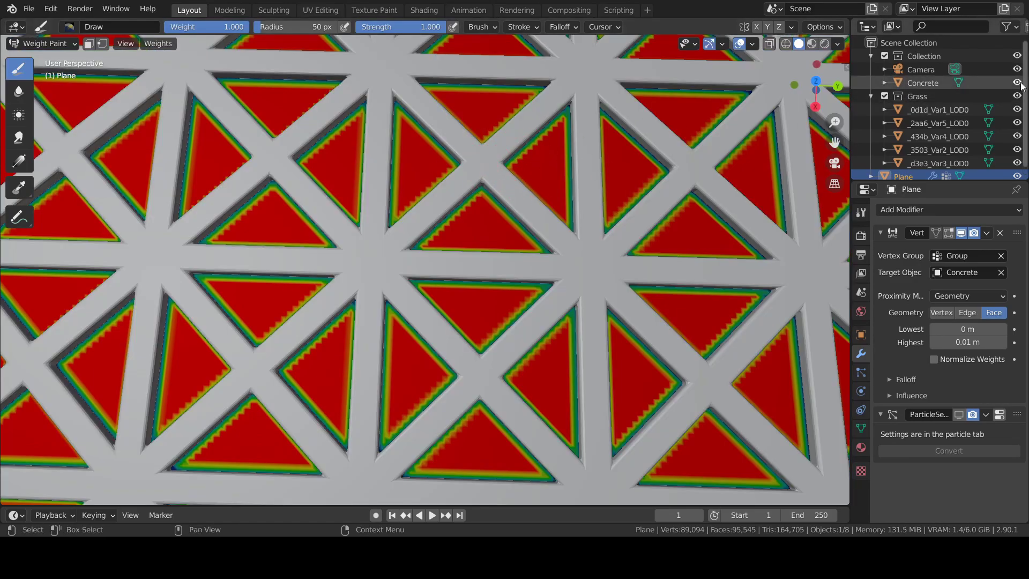
scroll(565, 203, "down", 8)
left_click(52, 43)
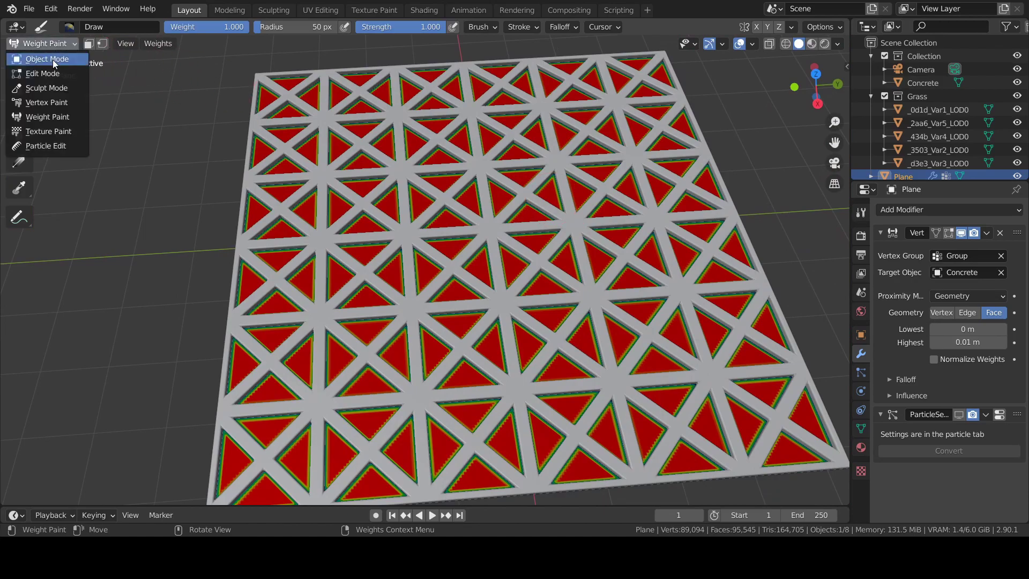
left_click(52, 59)
Enable viewport display of the Plane's particle system and assign the vertex group Group to its Length.
left_click(861, 372)
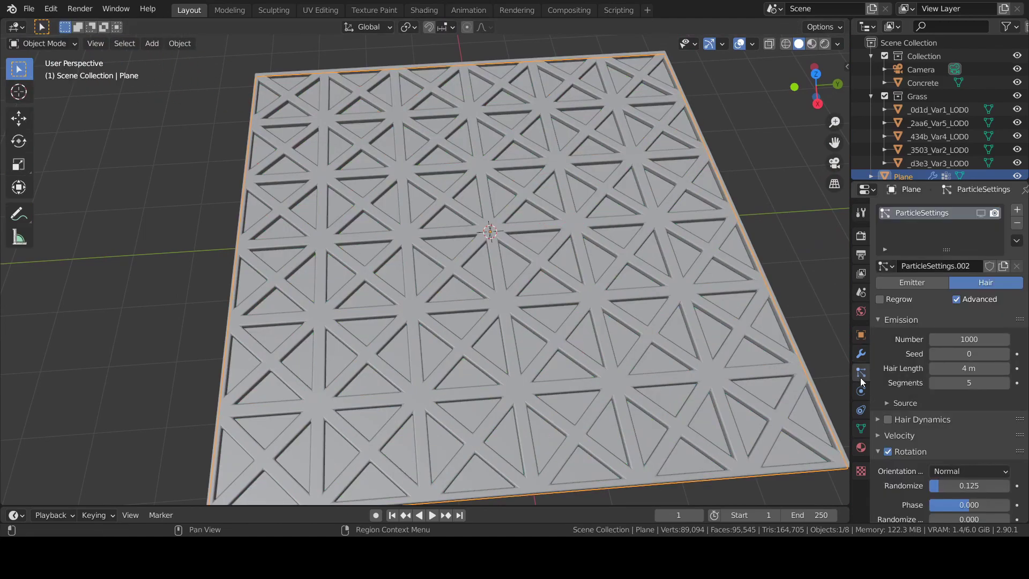
left_click(980, 213)
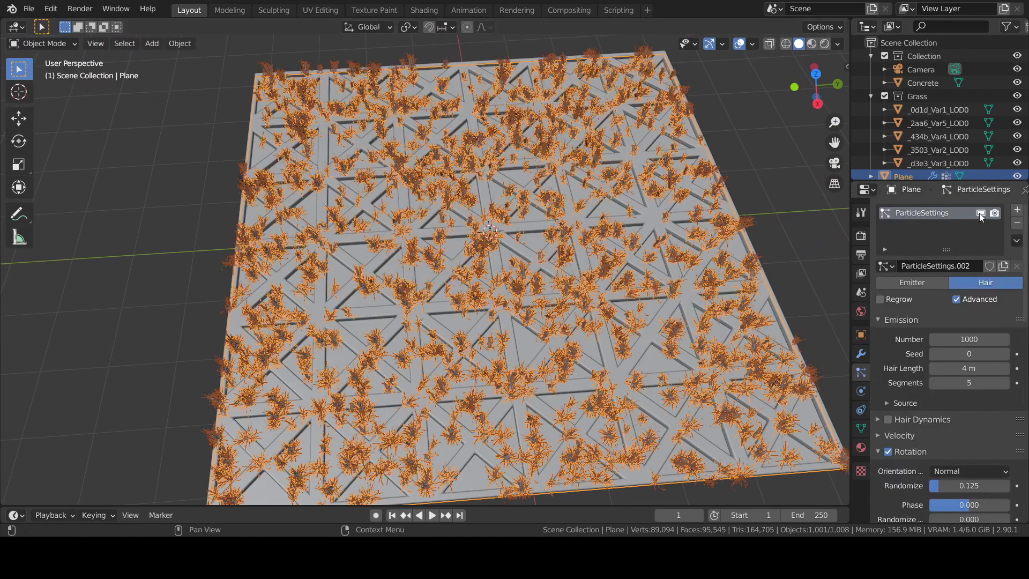
scroll(966, 238, "down", 15)
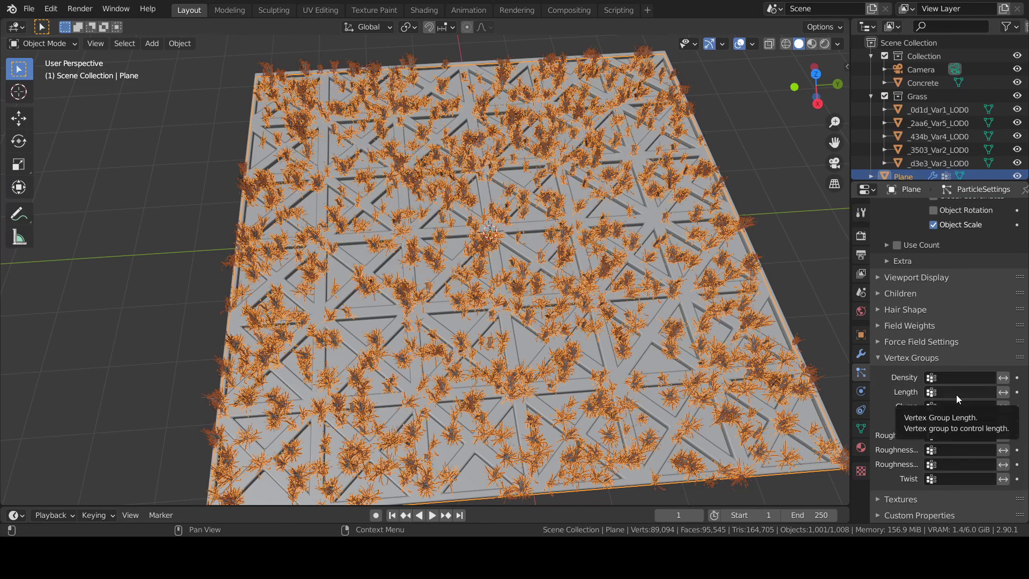
left_click(861, 429)
left_click(861, 373)
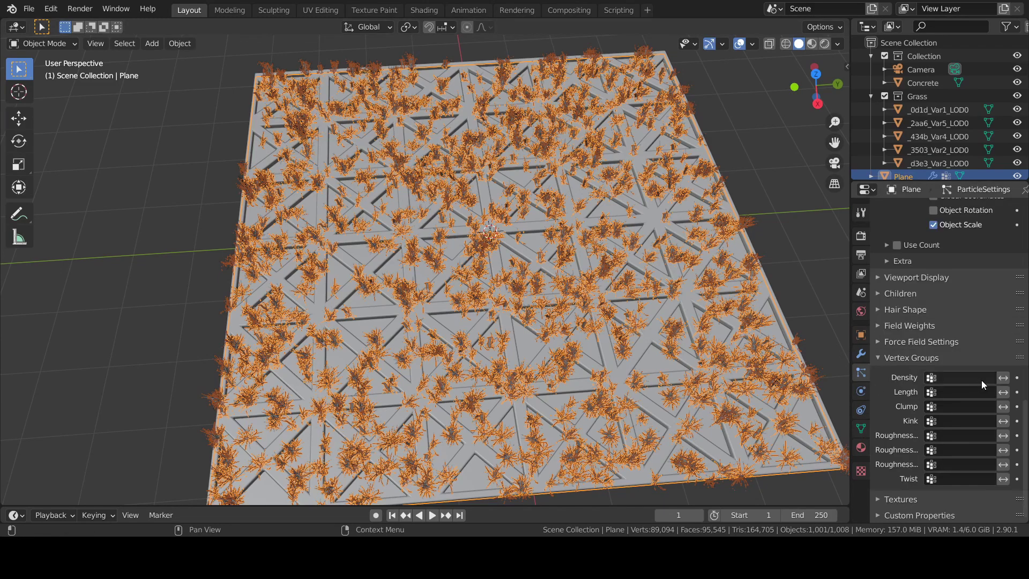
left_click(965, 391)
left_click(929, 253)
Deselect the Plane and examine where the grass tufts grow relative to the concrete bars.
left_click(782, 228)
middle_click_drag(783, 228, 573, 263)
scroll(570, 258, "up", 3)
middle_click_drag(552, 226, 520, 312, "shift")
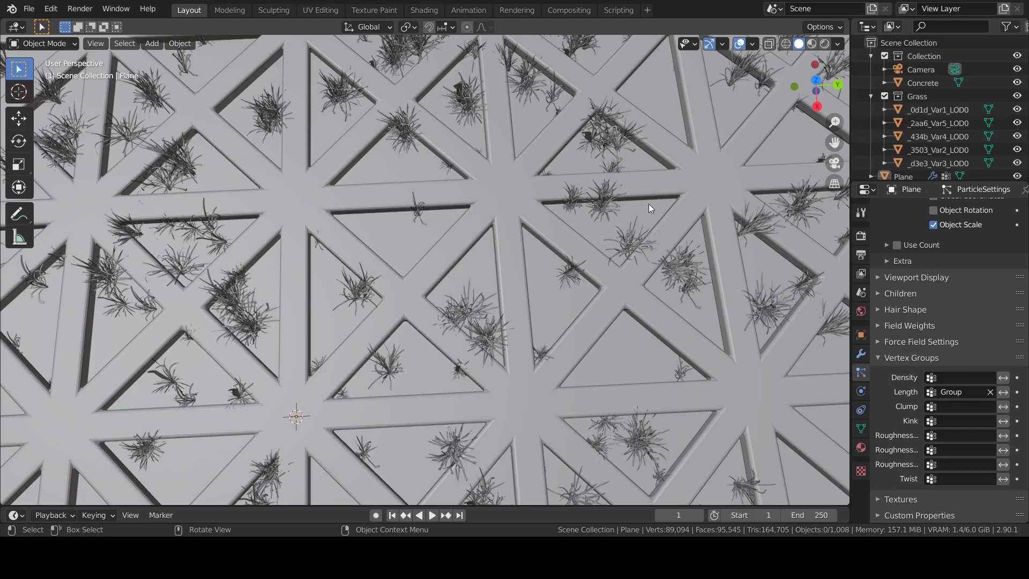
scroll(745, 186, "down", 3)
middle_click_drag(742, 186, 616, 194, "shift")
middle_click_drag(332, 271, 606, 236, "shift")
scroll(606, 236, "down", 5)
Try the Sharp falloff on the Plane's proximity modifier, settle on Root, and set its Lowest distance to 0.005 m.
left_click(861, 352)
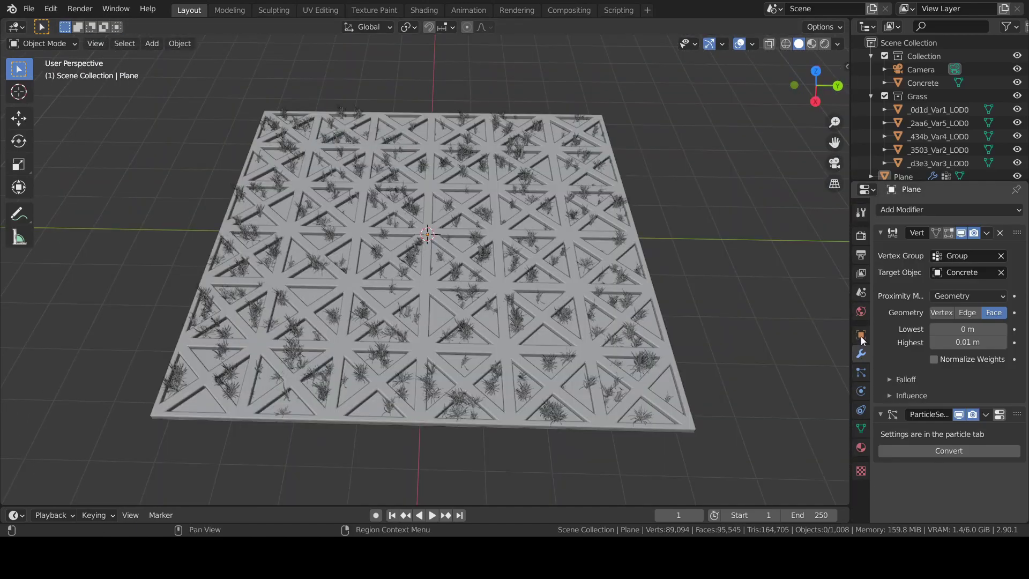
scroll(574, 280, "up", 3)
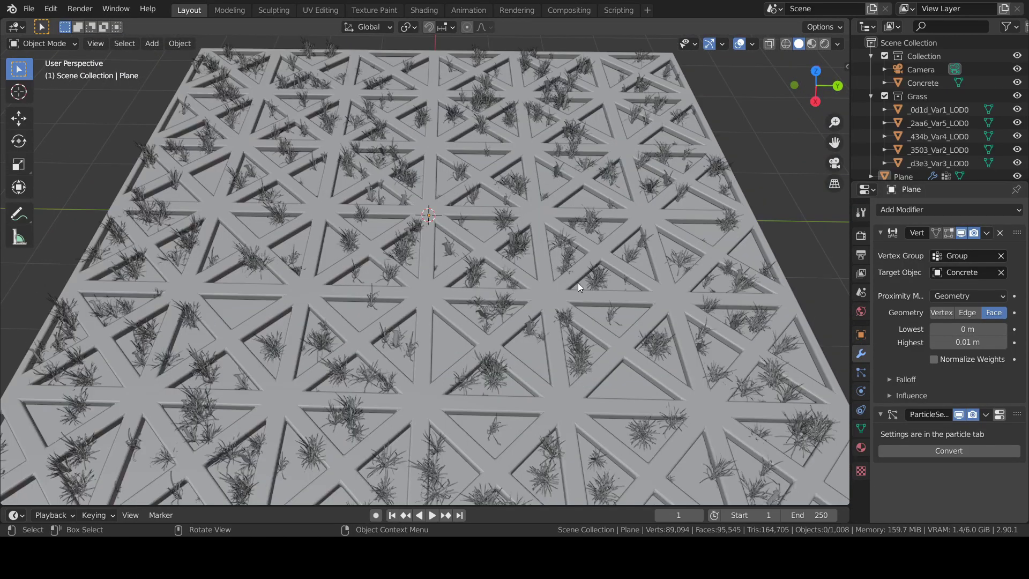
left_click(903, 380)
left_click(952, 399)
left_click(952, 399)
left_click(941, 431)
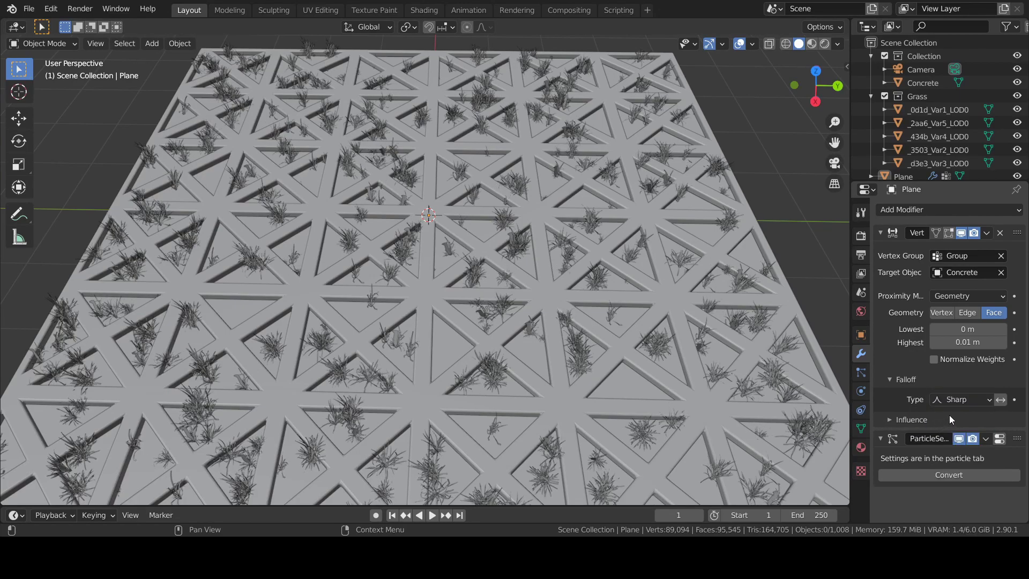
left_click(952, 401)
left_click(944, 442)
left_click(960, 399)
left_click(945, 458)
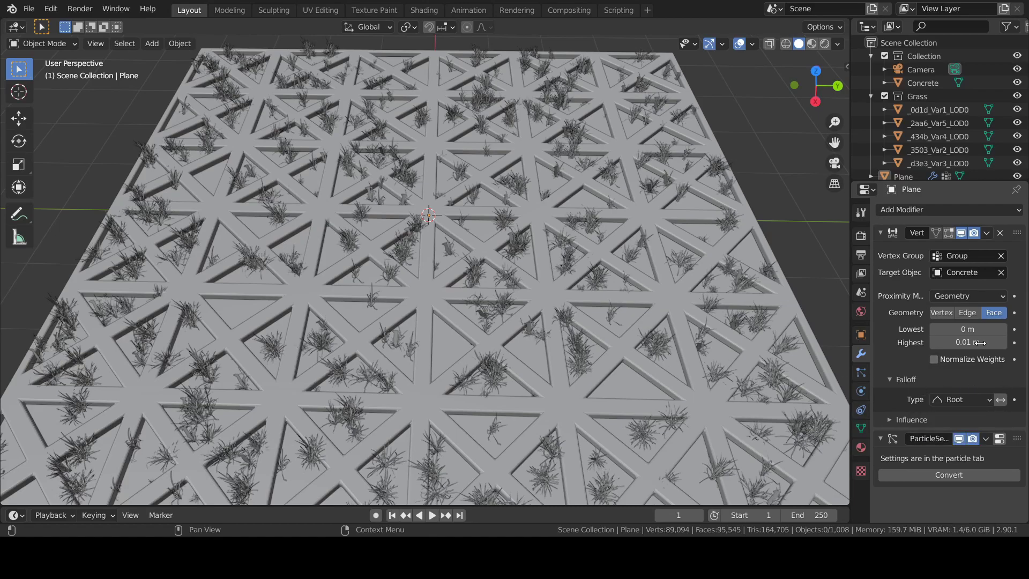
left_click(969, 330)
key("Return")
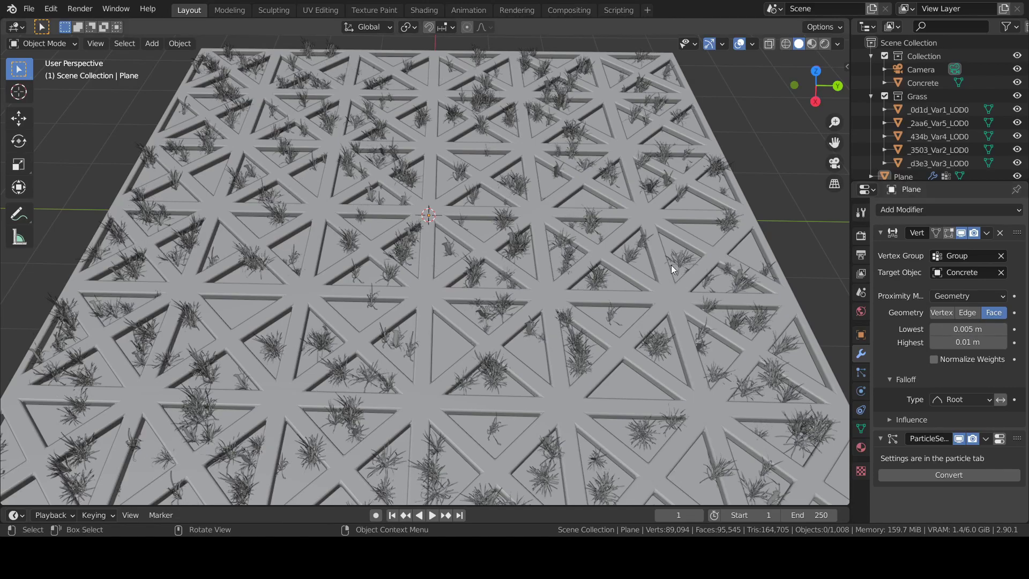
Set the hair particle system's emission number to 20000.
left_click(861, 373)
scroll(905, 354, "up", 15)
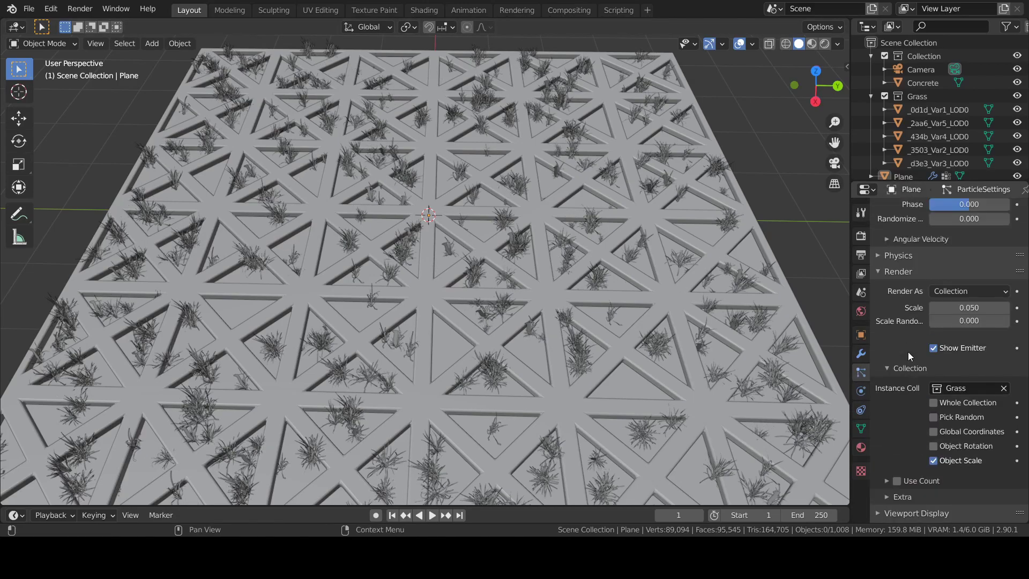
double_click(956, 339)
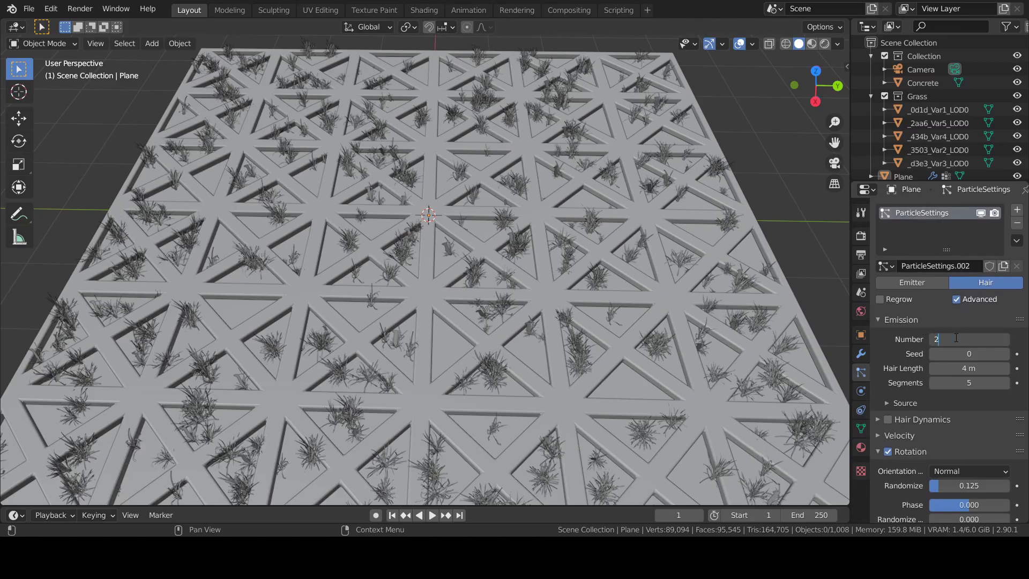
key("Return")
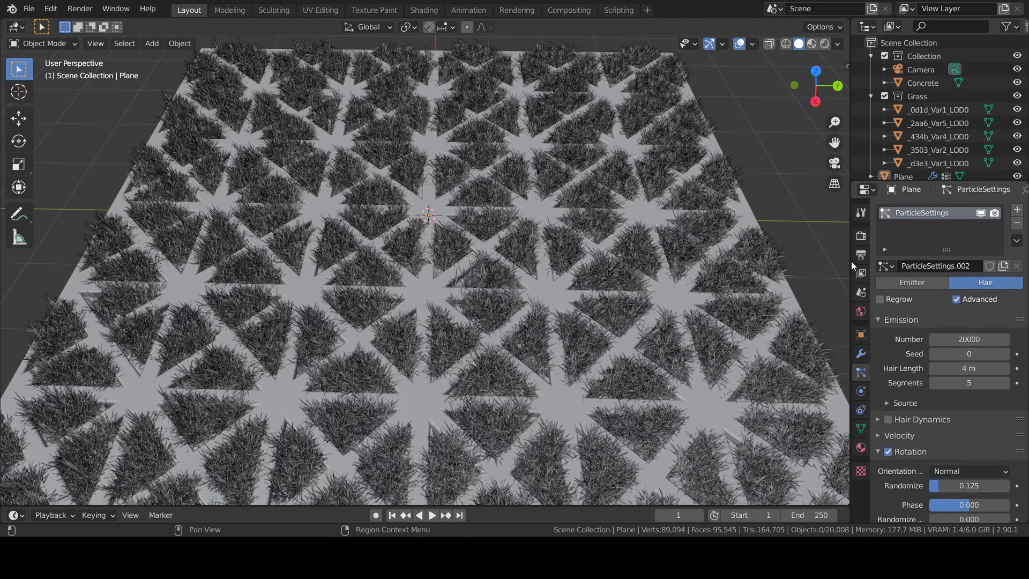
Inspect the dense grass between the concrete bars up close and from several angles.
middle_click_drag(832, 233, 669, 248)
scroll(670, 248, "up", 8)
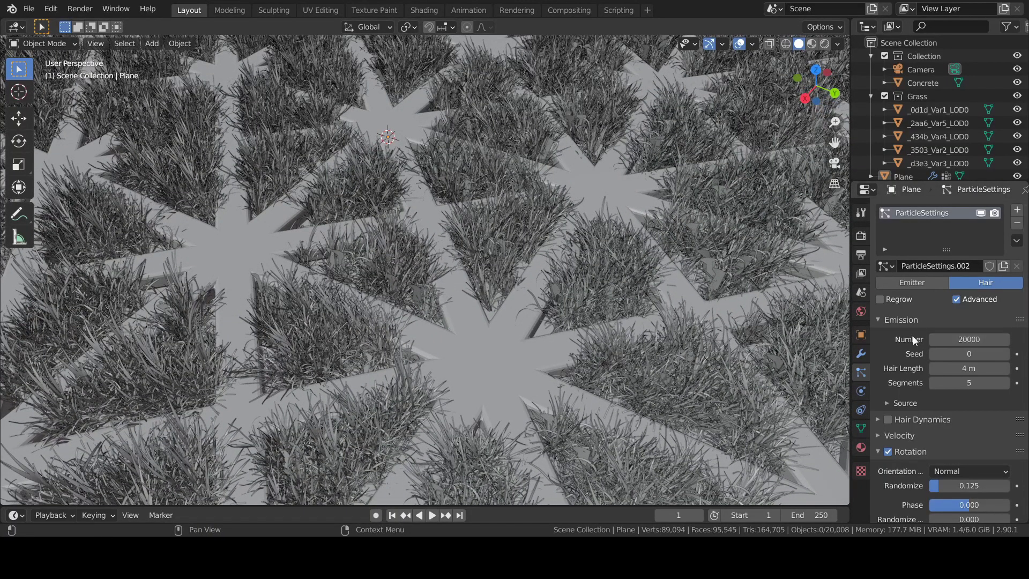
middle_click_drag(555, 287, 606, 315)
scroll(607, 326, "down", 6)
scroll(514, 275, "up", 10)
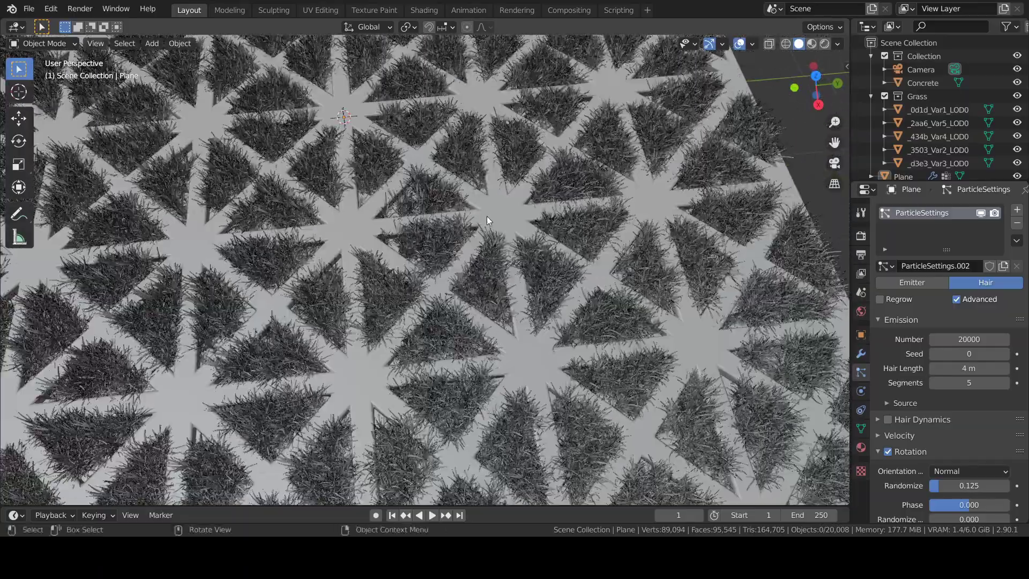
middle_click_drag(486, 216, 516, 235)
middle_click_drag(221, 390, 410, 339, "shift")
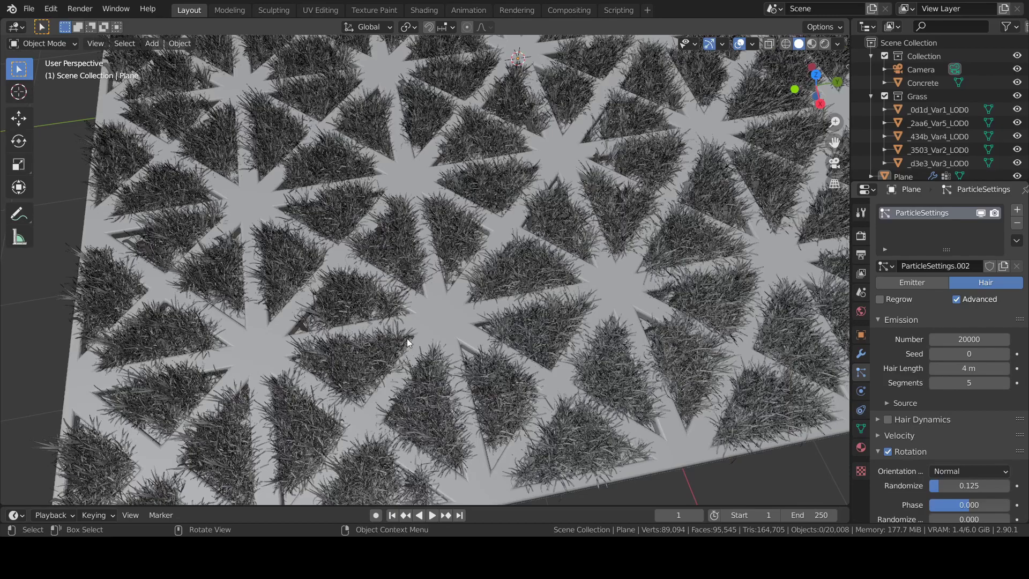